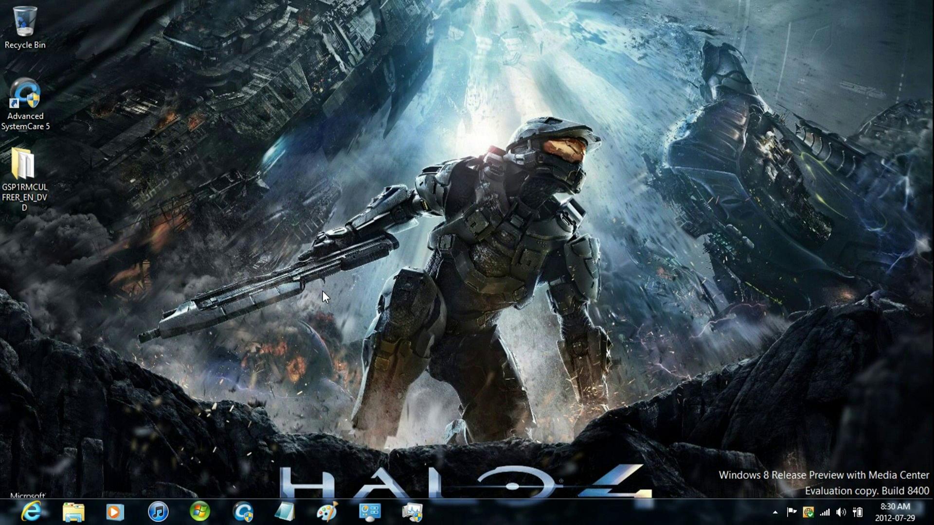
- Open Internet Explorer and go to google.ca
{"action": "left_click", "coordinate": [31, 511]}
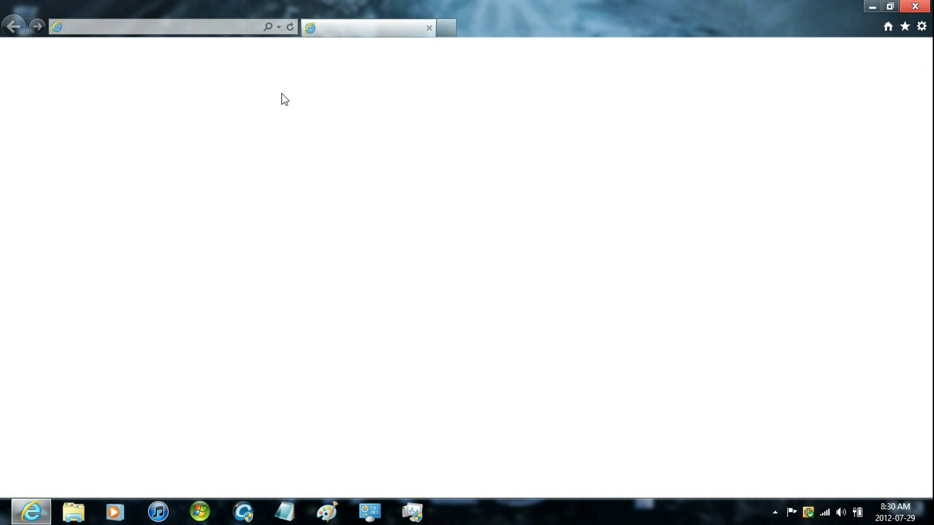
{"action": "left_click", "coordinate": [216, 29]}
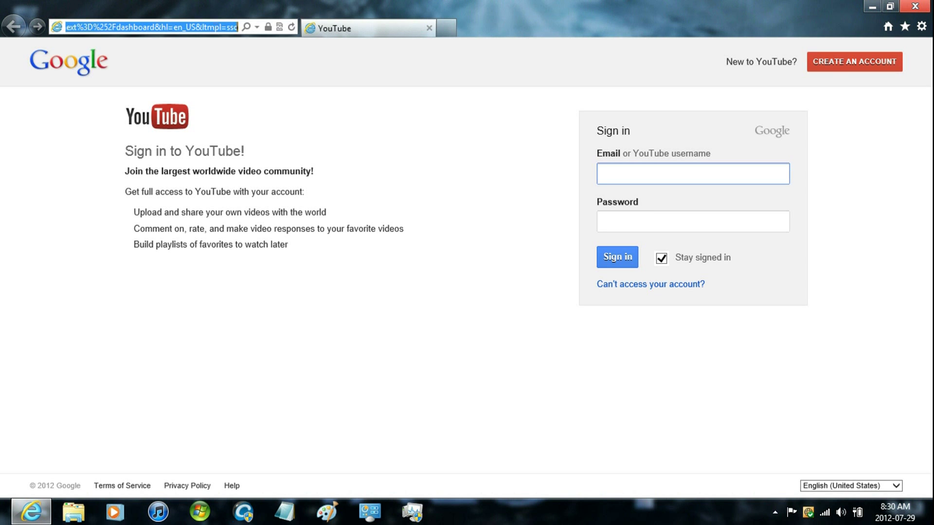
{"action": "type", "text": "google.ca/"}
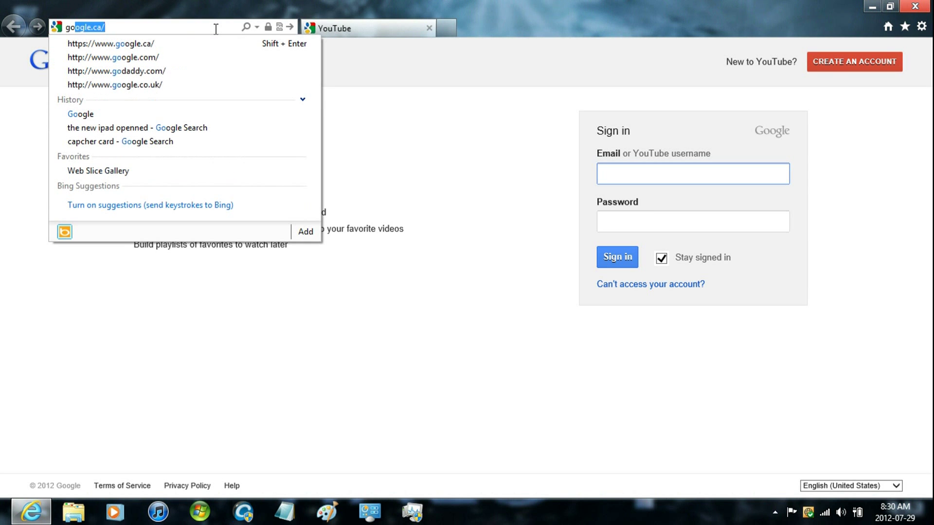
{"action": "key", "text": "Return"}
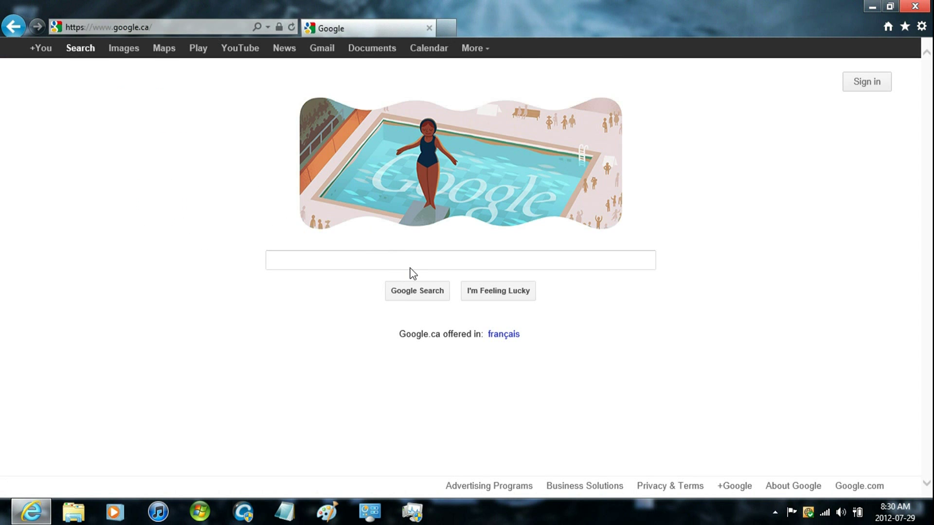
- Search Google for imgburn
{"action": "left_click", "coordinate": [411, 267]}
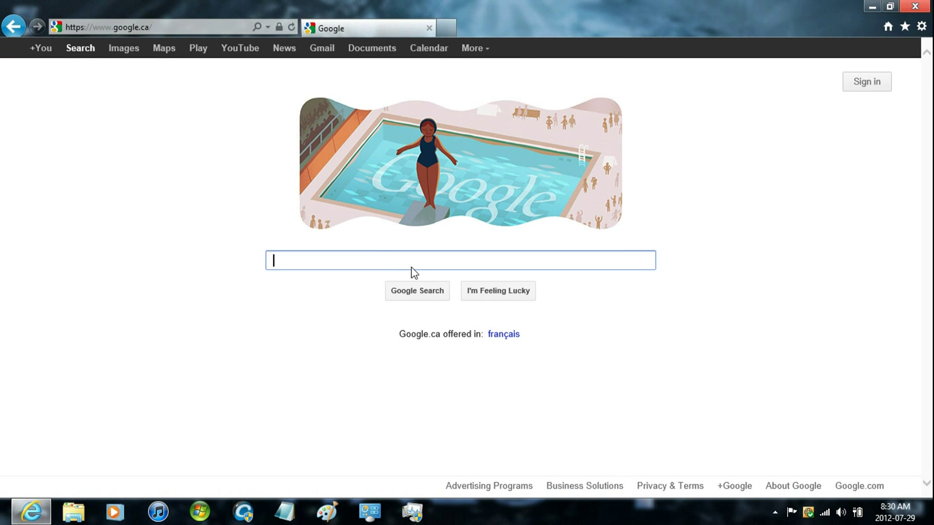
{"action": "type", "text": "img"}
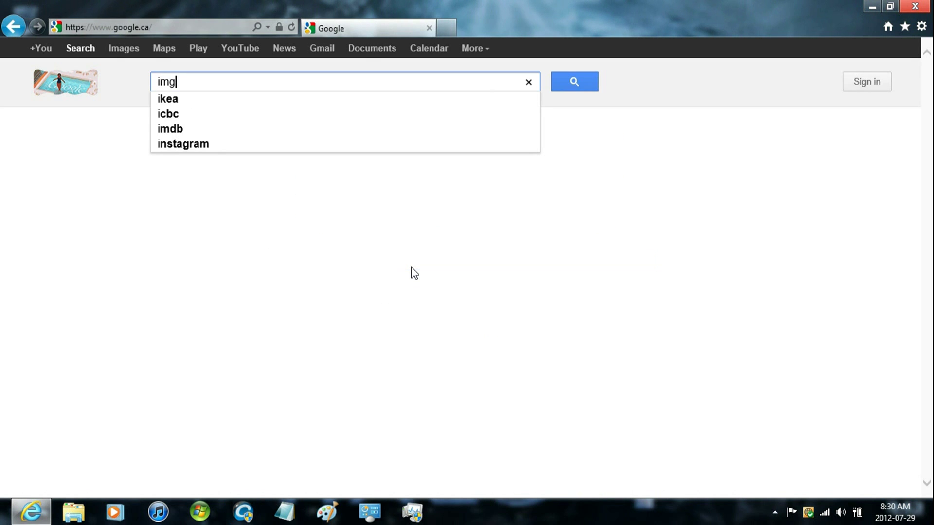
{"action": "type", "text": "burn"}
{"action": "key", "text": "Return"}
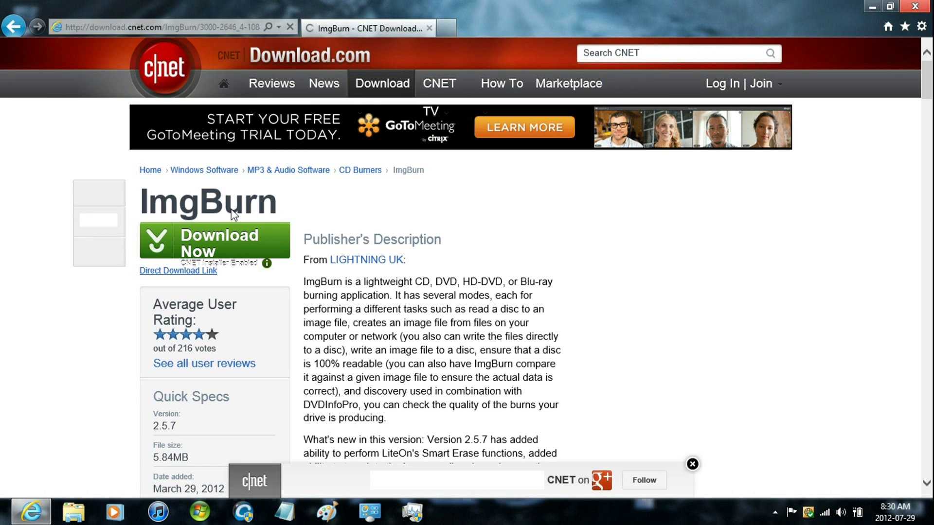
- Download ImgBurn from CNET and run the installer right away
{"action": "left_click", "coordinate": [191, 250]}
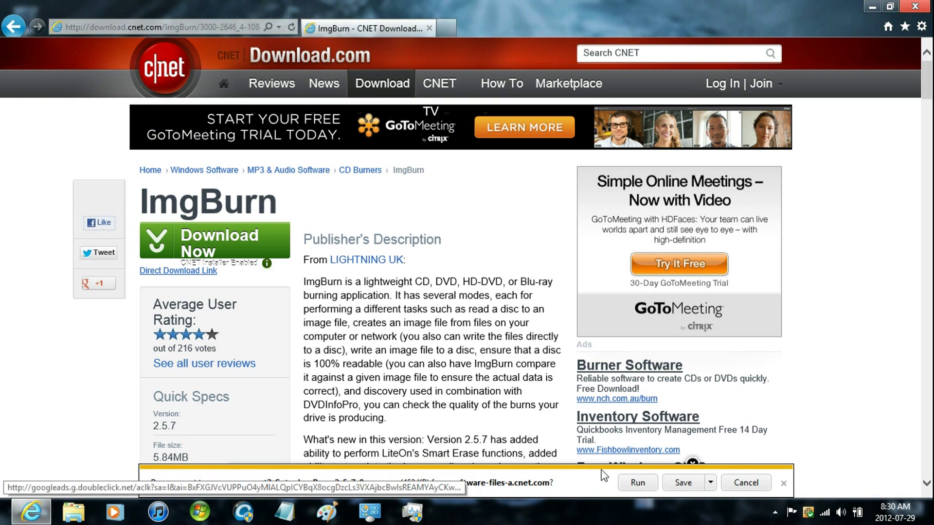
{"action": "left_click", "coordinate": [639, 483]}
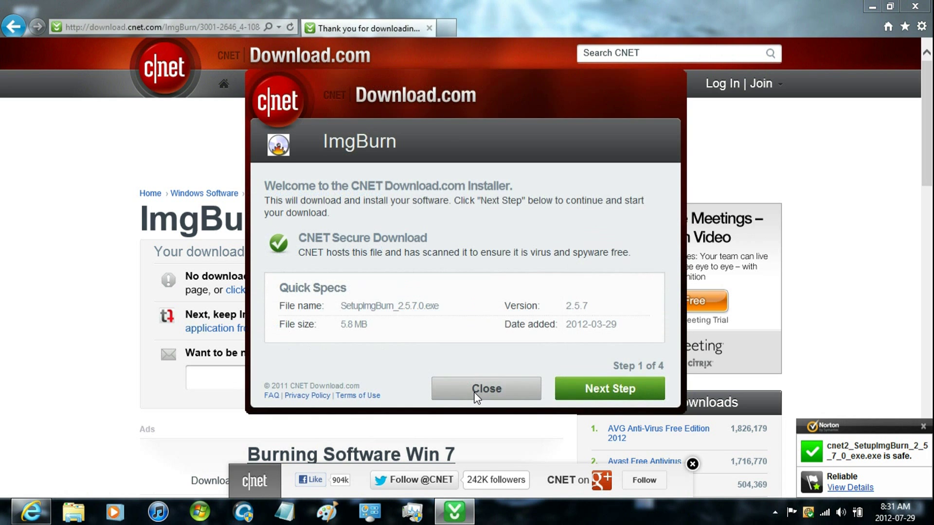
- Choose custom installation and decline the AVG homepage, default search and toolbar offers
{"action": "left_click", "coordinate": [598, 390]}
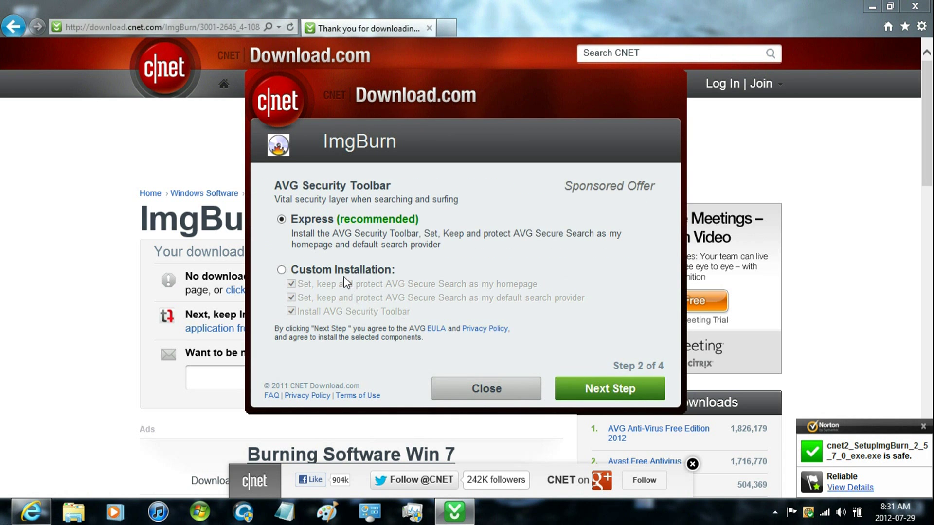
{"action": "left_click", "coordinate": [281, 270]}
{"action": "left_click", "coordinate": [292, 284]}
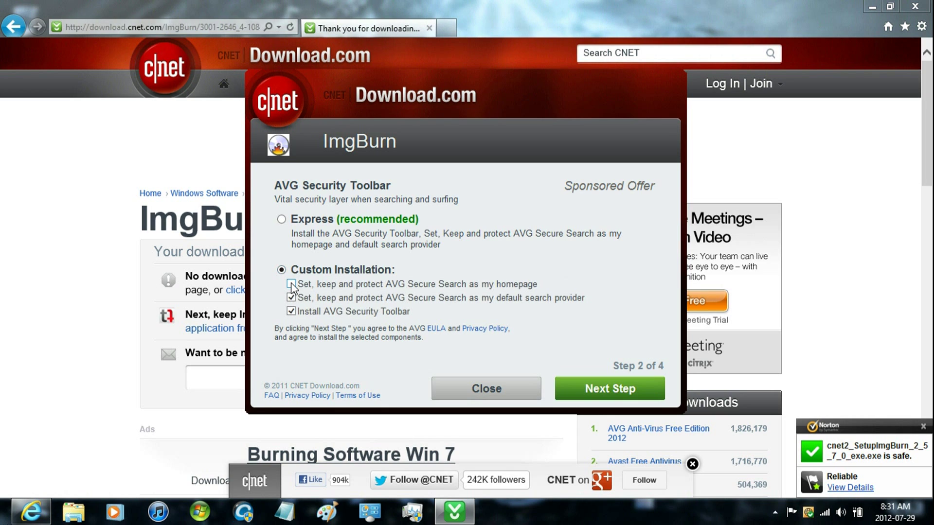
{"action": "left_click", "coordinate": [292, 298]}
{"action": "left_click", "coordinate": [292, 312]}
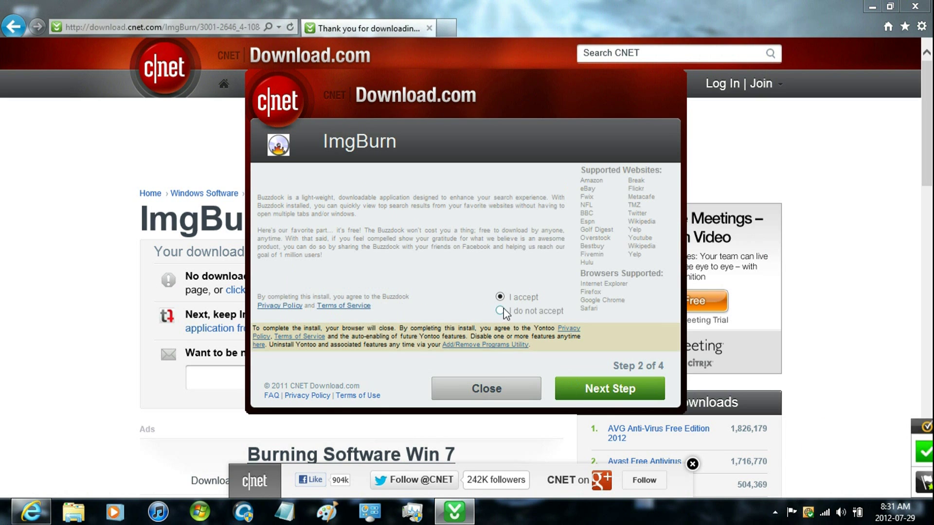
- Decline the Buzzdock offer, start installing ImgBurn, and close the browser
{"action": "left_click", "coordinate": [500, 311]}
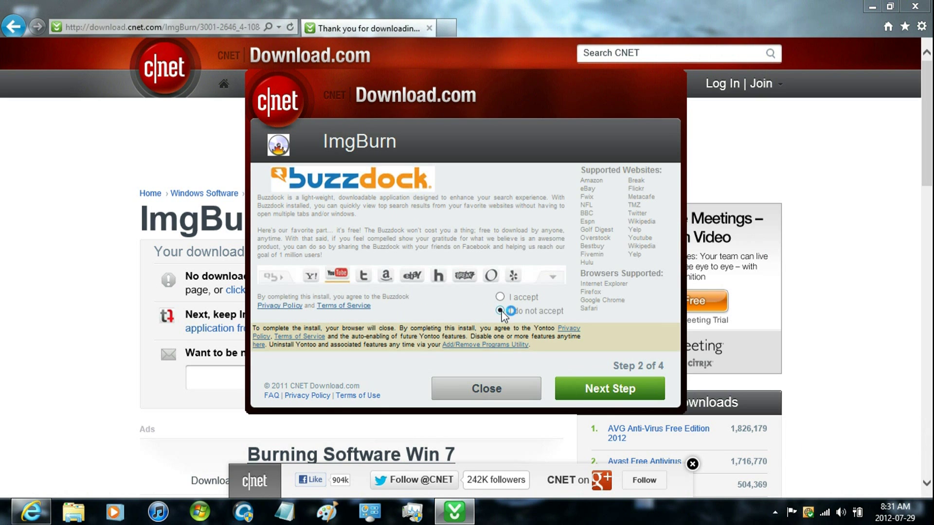
{"action": "left_click", "coordinate": [585, 395]}
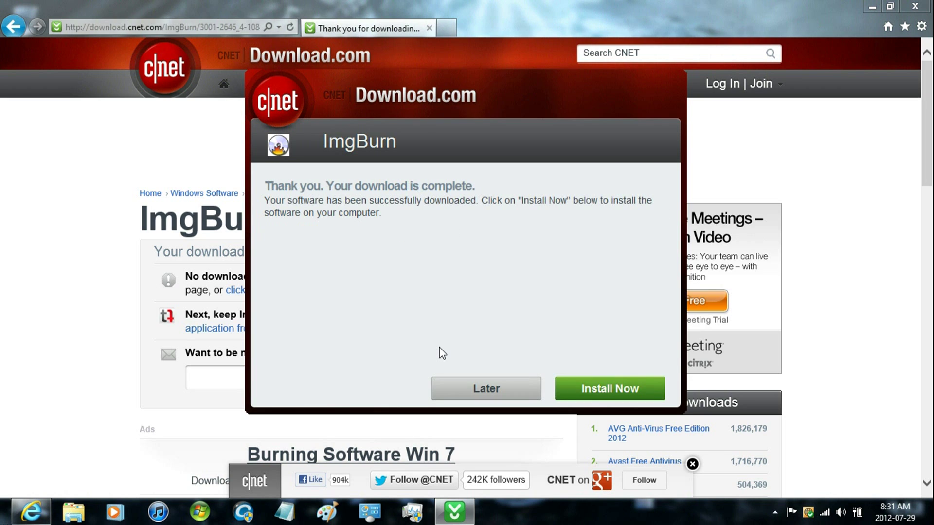
{"action": "left_click", "coordinate": [590, 391]}
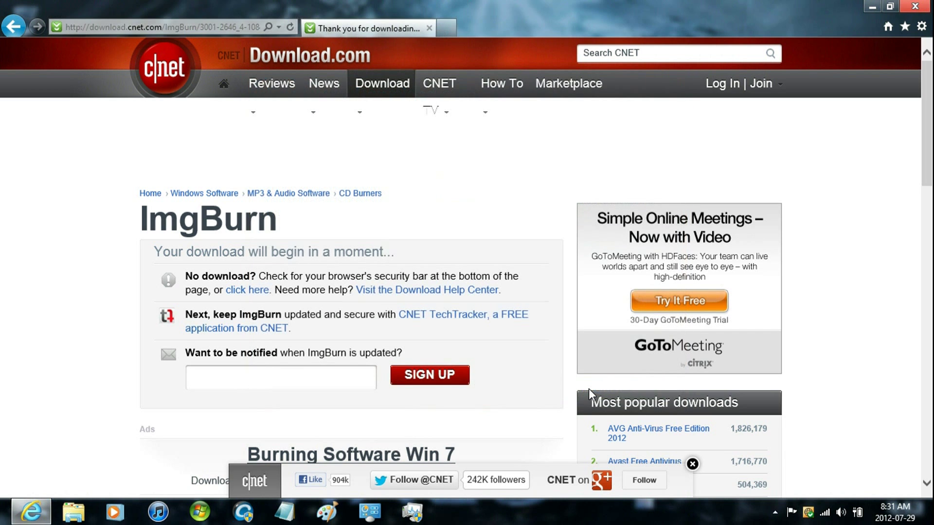
{"action": "left_click", "coordinate": [918, 10]}
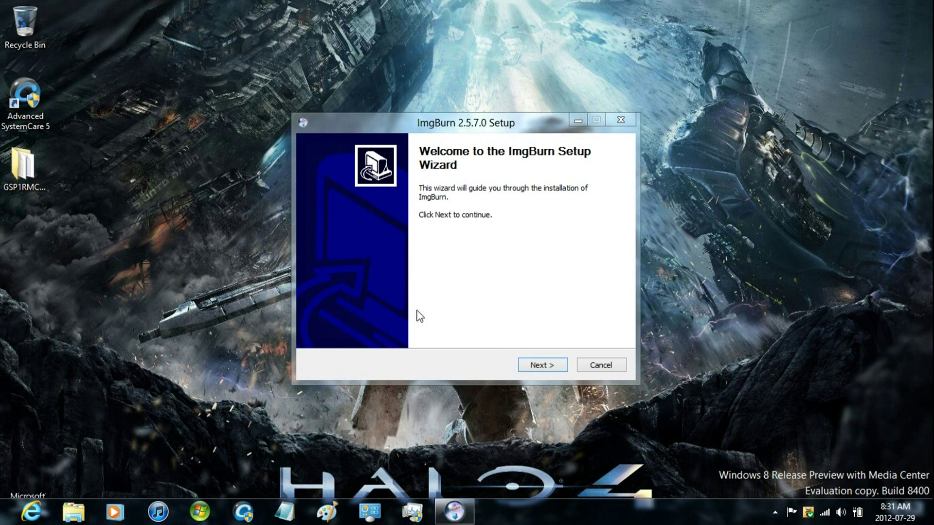
- Accept the license and keep the default components, install location and Start Menu folder
{"action": "left_click", "coordinate": [542, 366]}
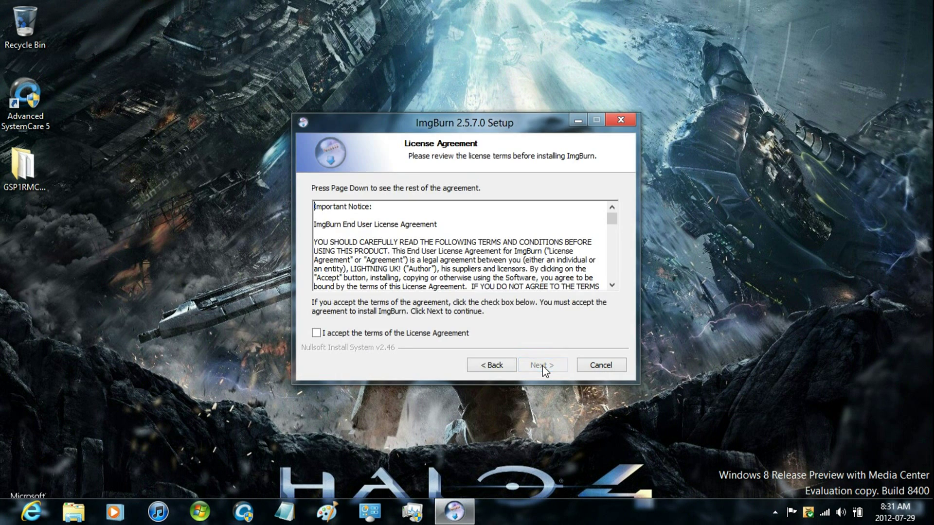
{"action": "left_click", "coordinate": [456, 337]}
{"action": "left_click", "coordinate": [555, 360]}
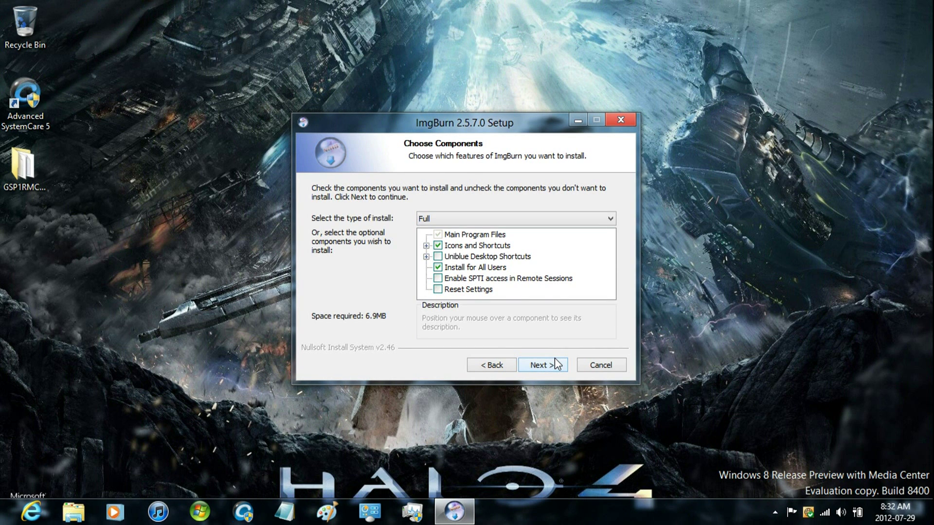
{"action": "left_click", "coordinate": [554, 362]}
{"action": "left_click", "coordinate": [555, 360]}
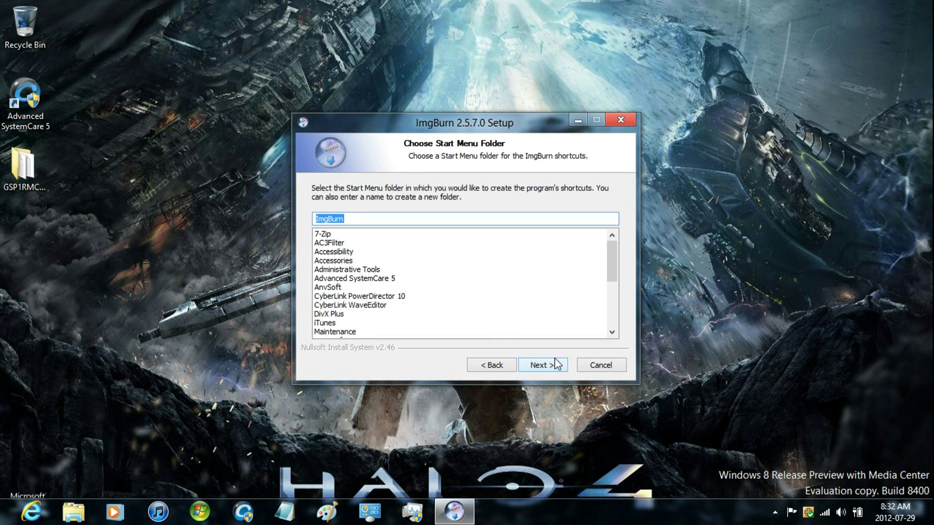
{"action": "left_click", "coordinate": [555, 360]}
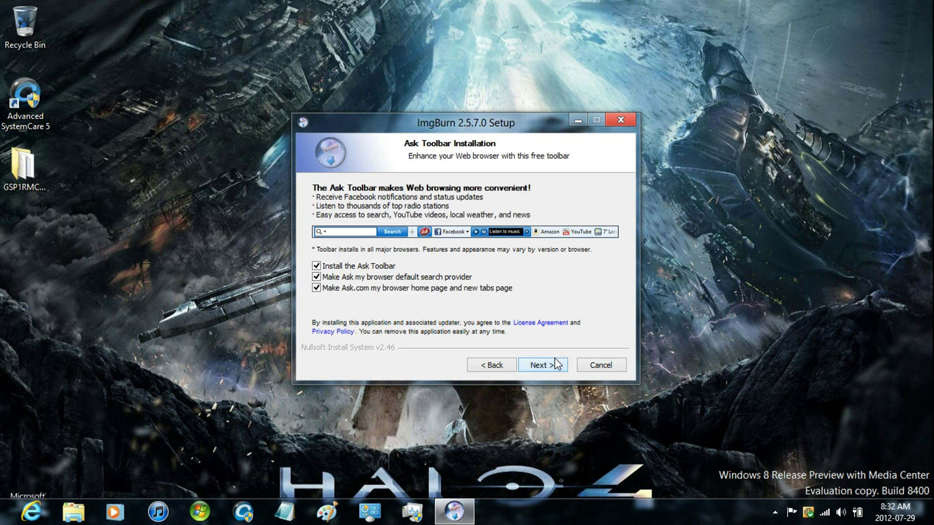
- Decline the Ask.com homepage, search provider and toolbar, then install ImgBurn
{"action": "left_click", "coordinate": [372, 289]}
{"action": "left_click", "coordinate": [334, 279]}
{"action": "left_click", "coordinate": [316, 266]}
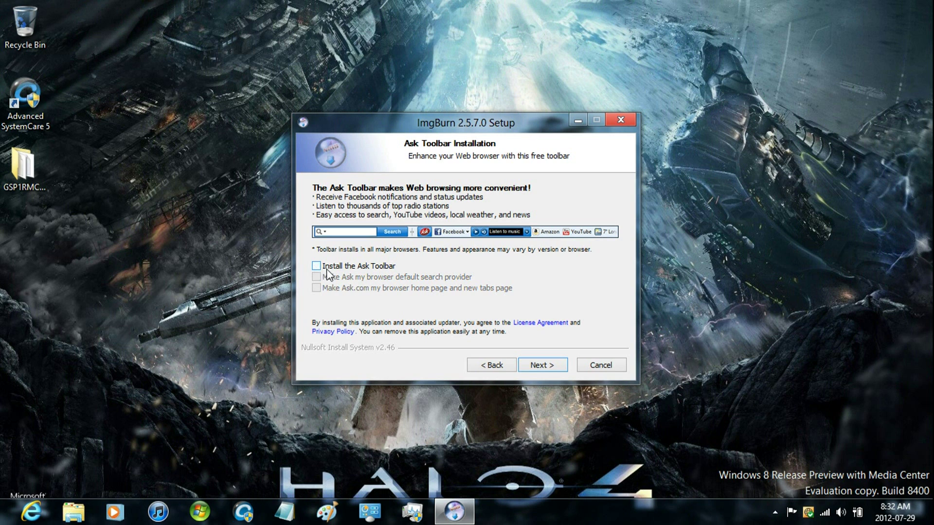
{"action": "left_click", "coordinate": [531, 363]}
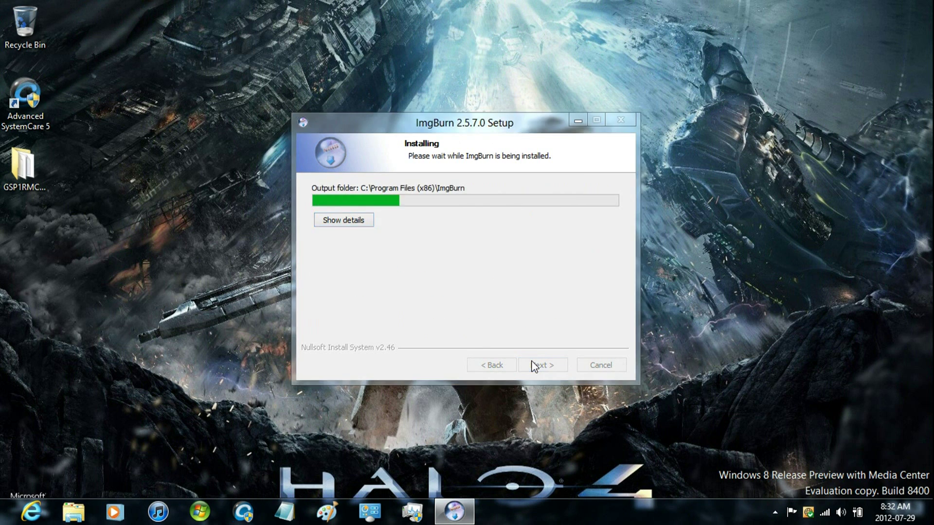
- Decline update checks, close the ImgBurn website, and finish setup to launch ImgBurn
{"action": "key", "text": "Tab"}
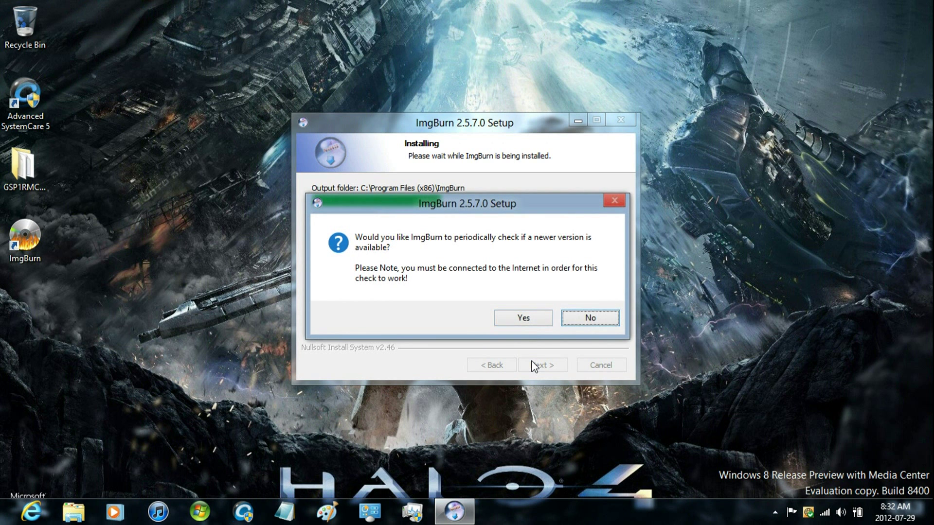
{"action": "key", "text": "Return"}
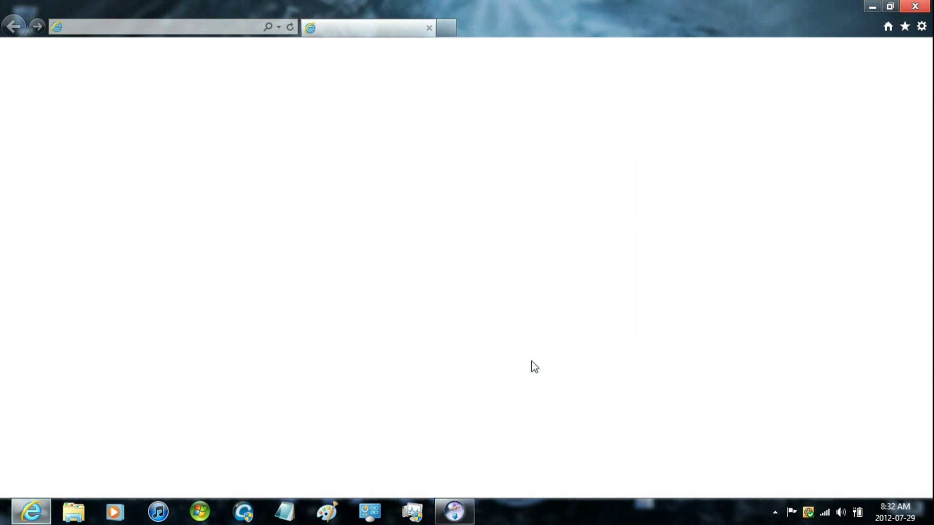
{"action": "left_click", "coordinate": [917, 6]}
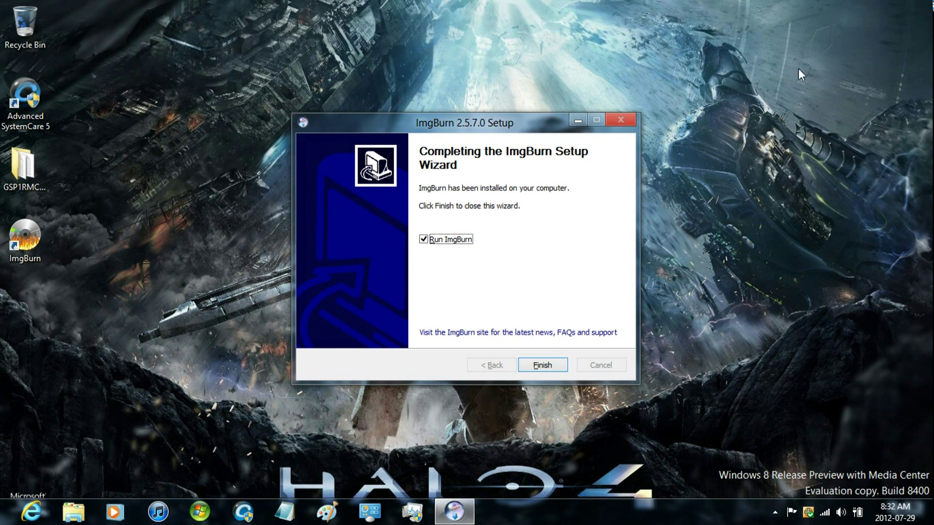
{"action": "left_click", "coordinate": [539, 366]}
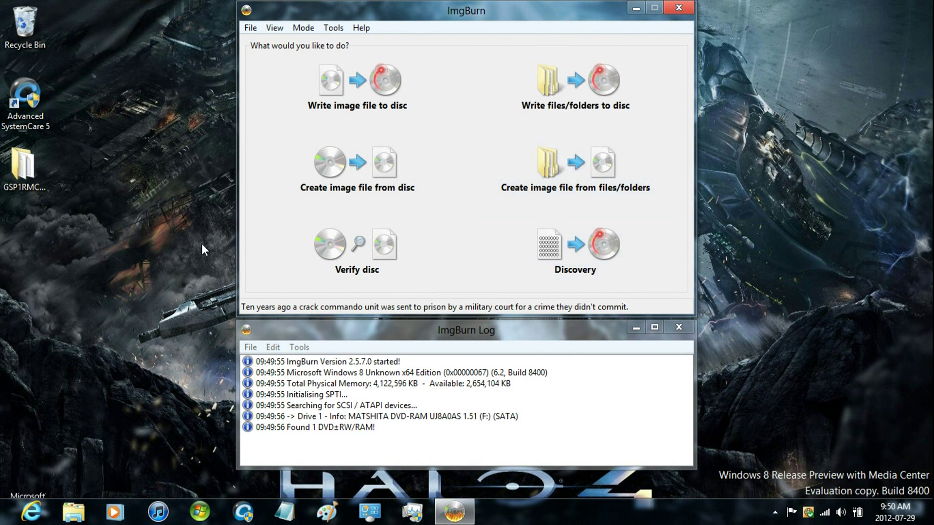
- Select the GSP1RMCULFRER_EN_DVD install folder on the desktop
{"action": "left_click", "coordinate": [37, 193]}
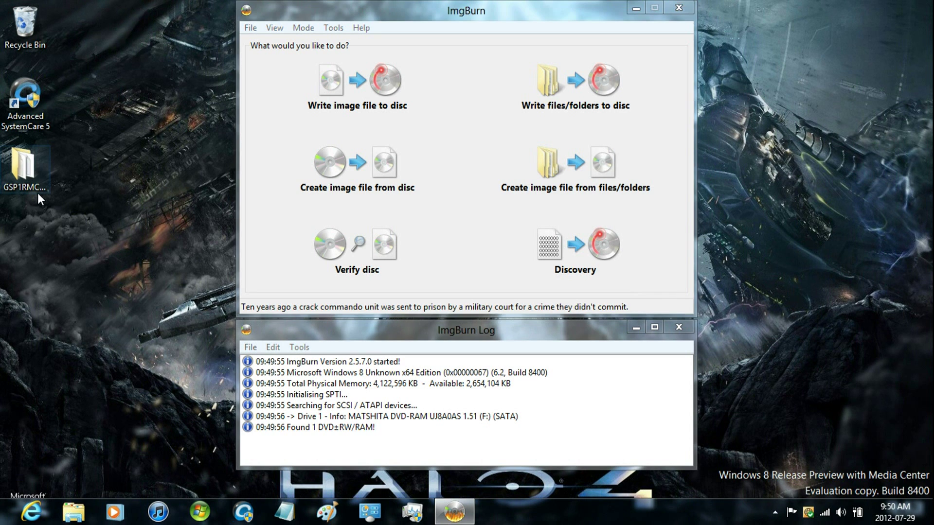
{"action": "double_click", "coordinate": [37, 192]}
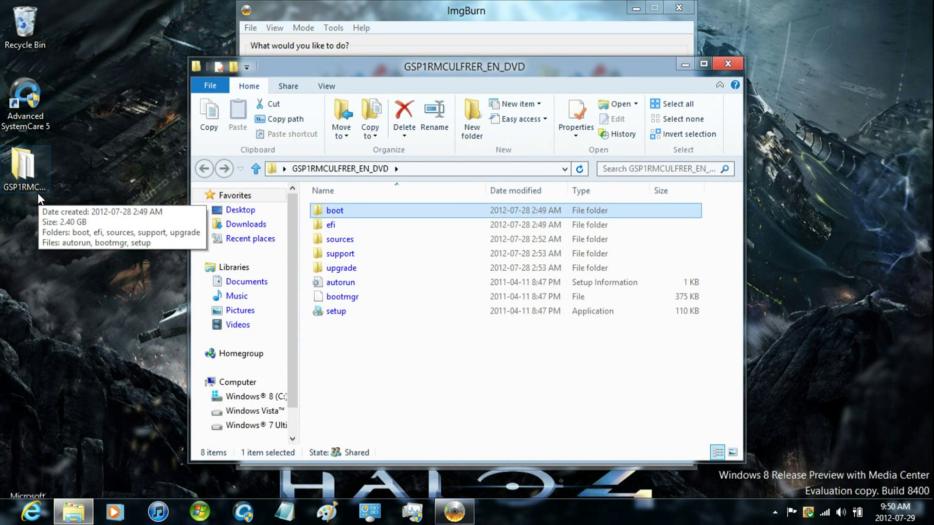
{"action": "key", "text": "shift+Down"}
{"action": "key", "text": "shift+Down"}
{"action": "key", "text": "shift+Down"}
{"action": "key", "text": "shift+Down"}
{"action": "key", "text": "Down"}
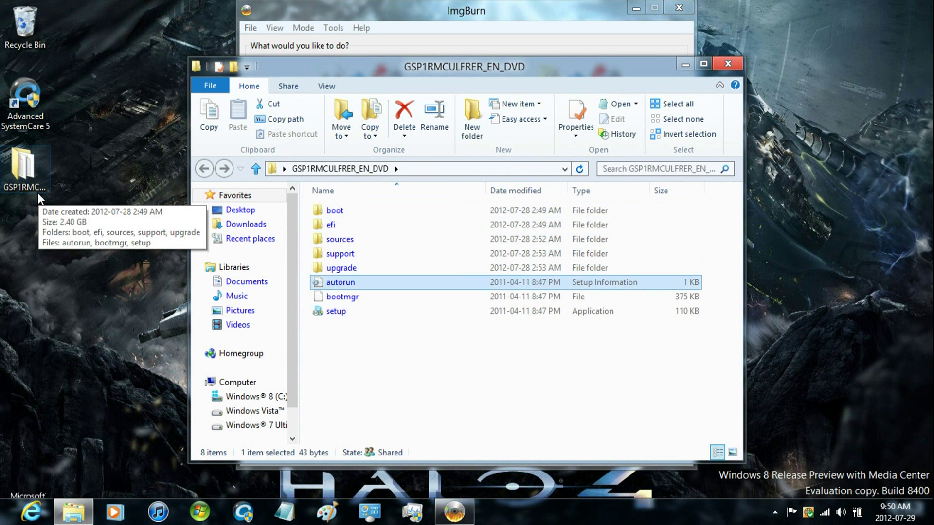
{"action": "key", "text": "shift+Down"}
{"action": "key", "text": "shift+Down"}
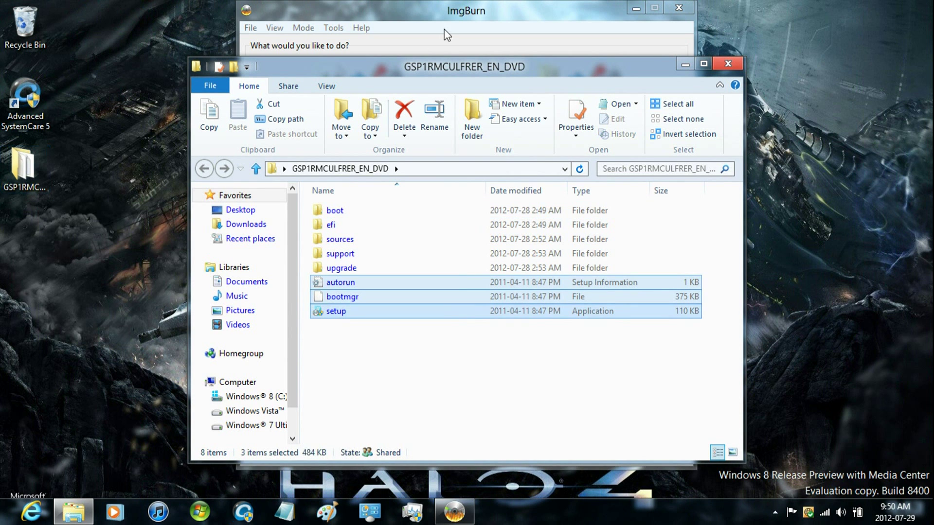
{"action": "left_click", "coordinate": [738, 63]}
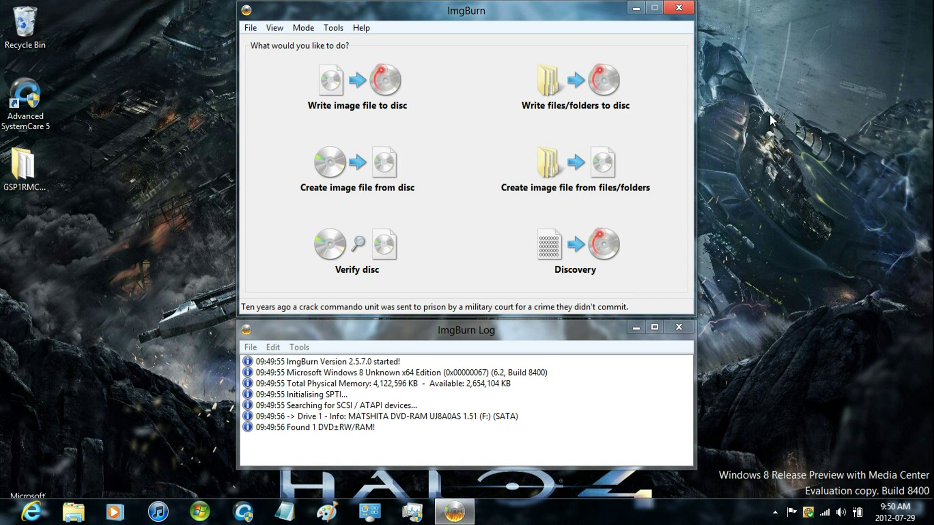
- Switch ImgBurn to Read mode to image the GRMCULXFRER_EN_DVD disc
{"action": "left_click", "coordinate": [331, 169]}
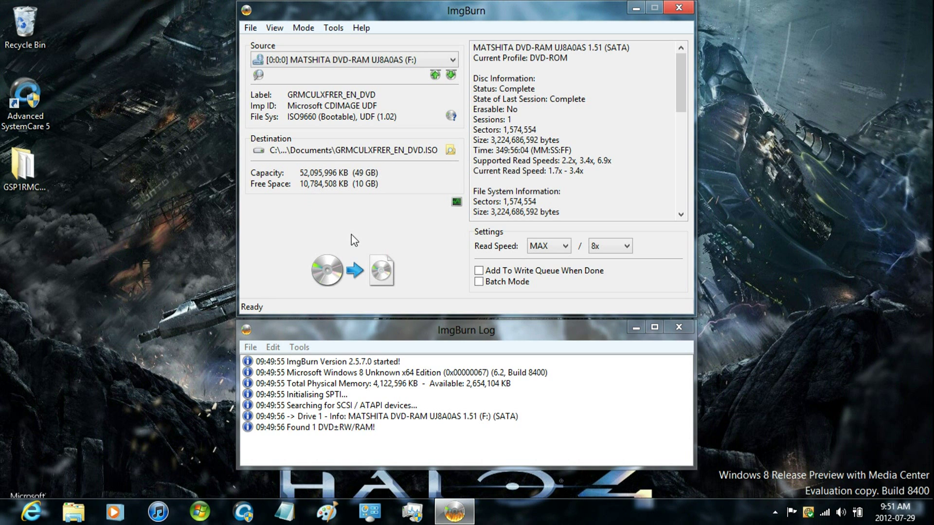
- Save the ISO to Downloads, start reading the disc, then stop the read
{"action": "left_click", "coordinate": [451, 153]}
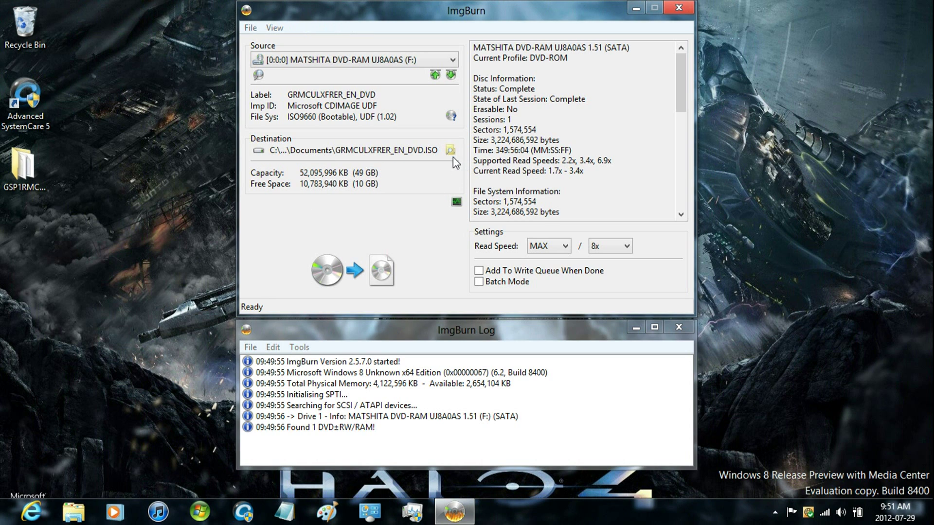
{"action": "left_click", "coordinate": [312, 146]}
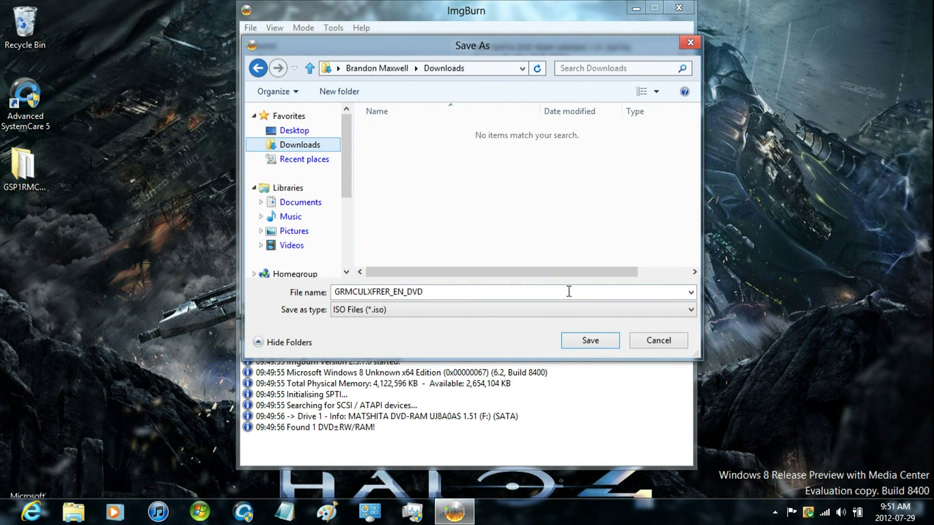
{"action": "left_click", "coordinate": [589, 335]}
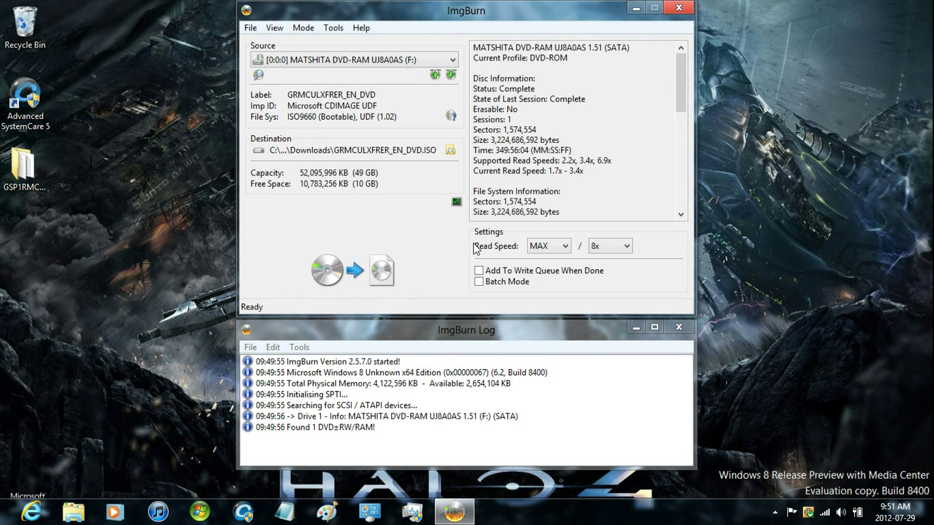
{"action": "left_click", "coordinate": [348, 282]}
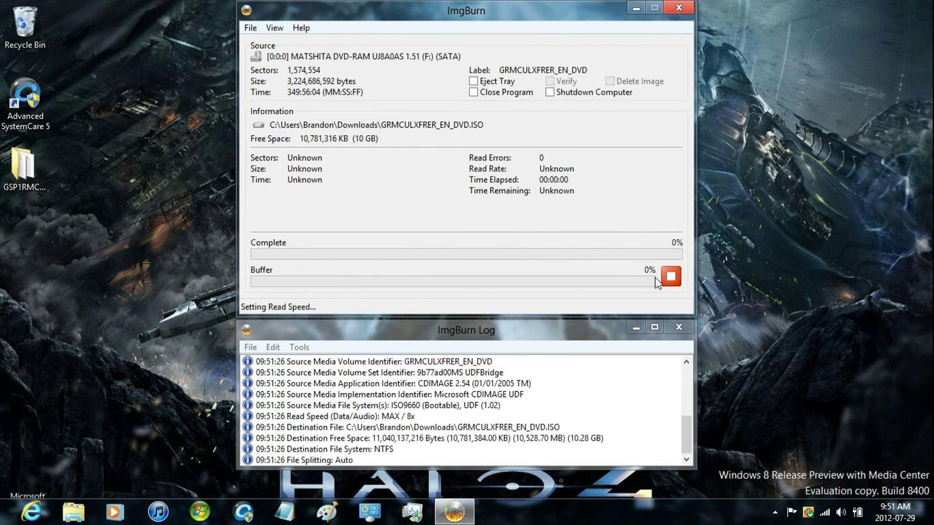
{"action": "left_click", "coordinate": [670, 278]}
- Confirm cancelling the read, delete the incomplete ISO, and select the desktop install folder
{"action": "key", "text": "Left"}
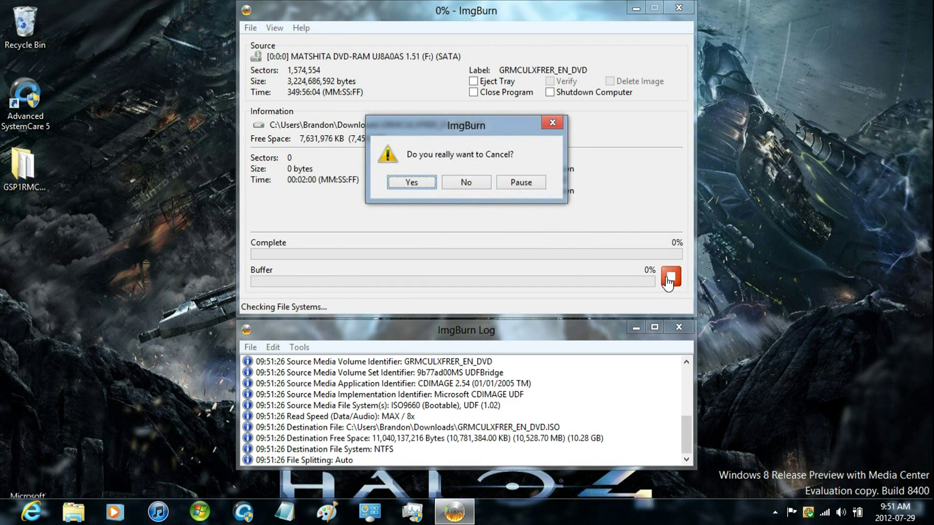
{"action": "key", "text": "Return"}
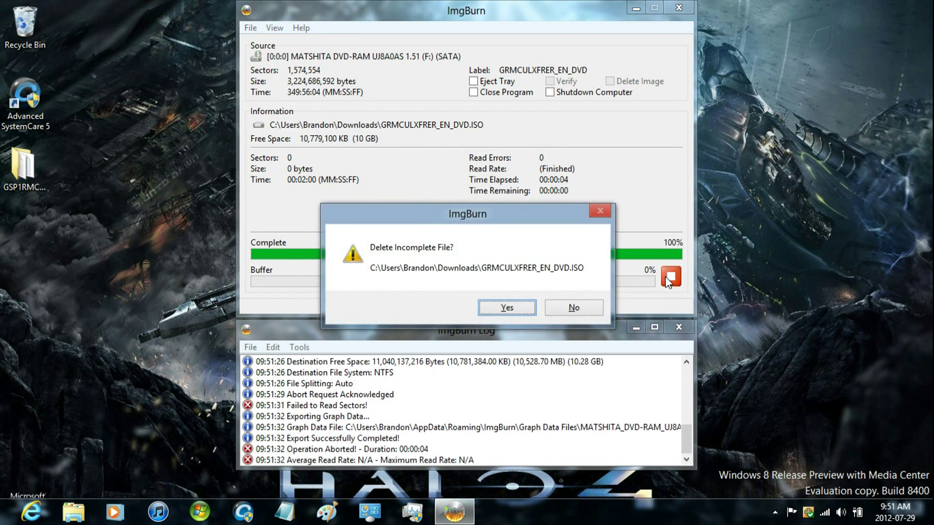
{"action": "left_click", "coordinate": [510, 302]}
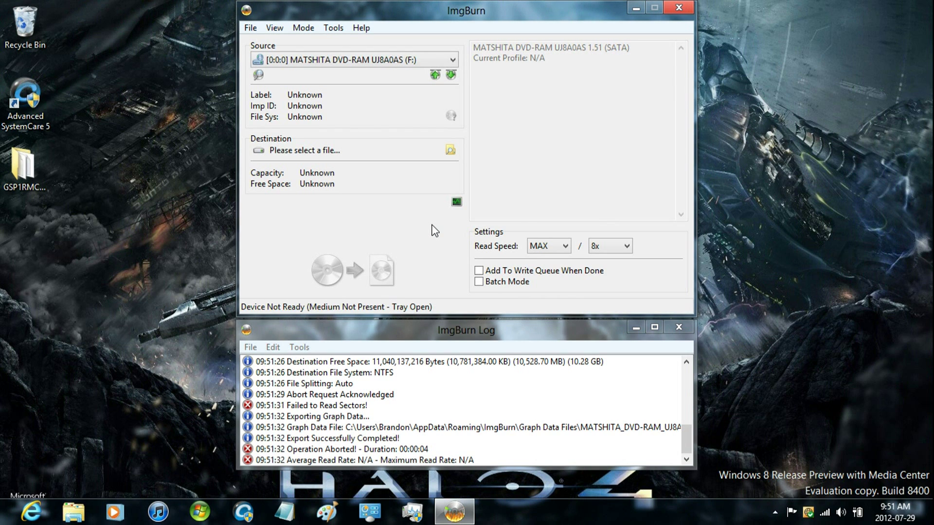
{"action": "left_click", "coordinate": [39, 166]}
- Open and close the GSP1RMCULFRER_EN_DVD folder, then return ImgBurn to the Ez-Mode Picker
{"action": "double_click", "coordinate": [38, 167]}
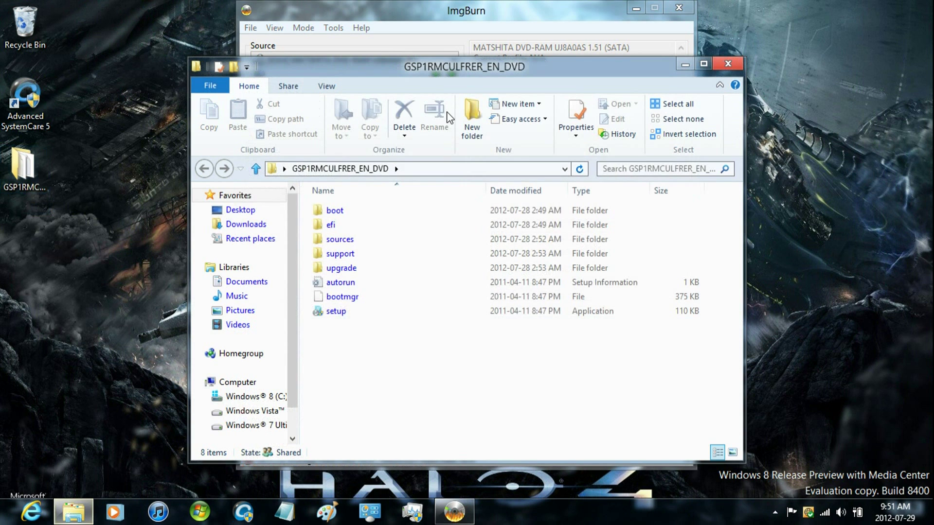
{"action": "left_click", "coordinate": [737, 70]}
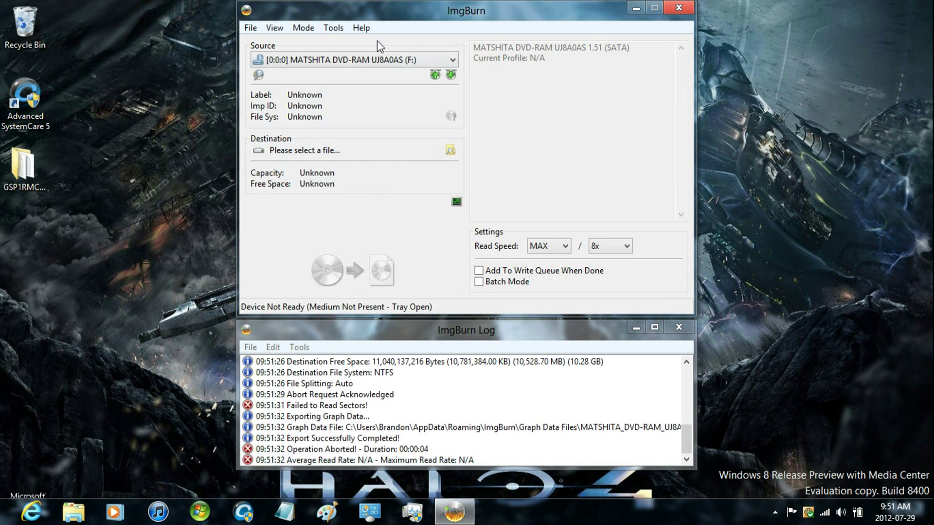
{"action": "left_click", "coordinate": [333, 28]}
{"action": "mouse_move", "coordinate": [346, 45]}
{"action": "mouse_move", "coordinate": [303, 28]}
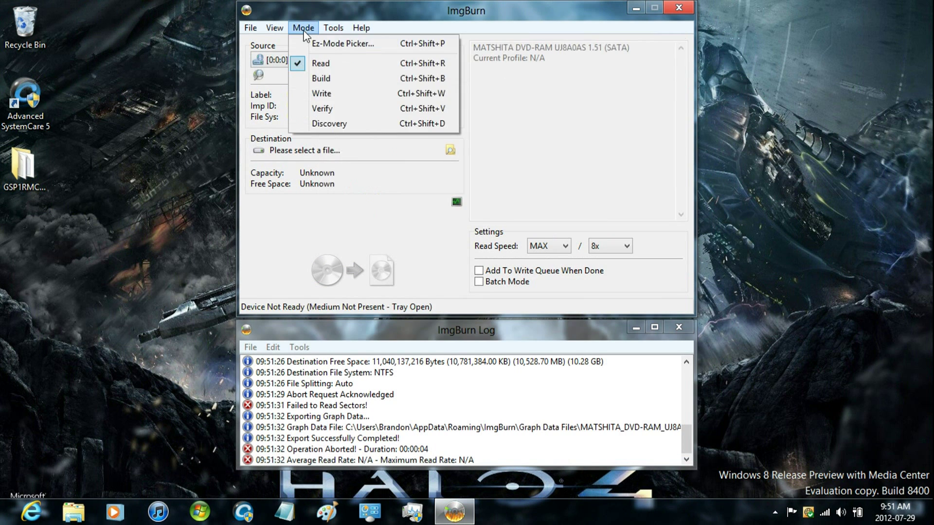
{"action": "left_click", "coordinate": [331, 42]}
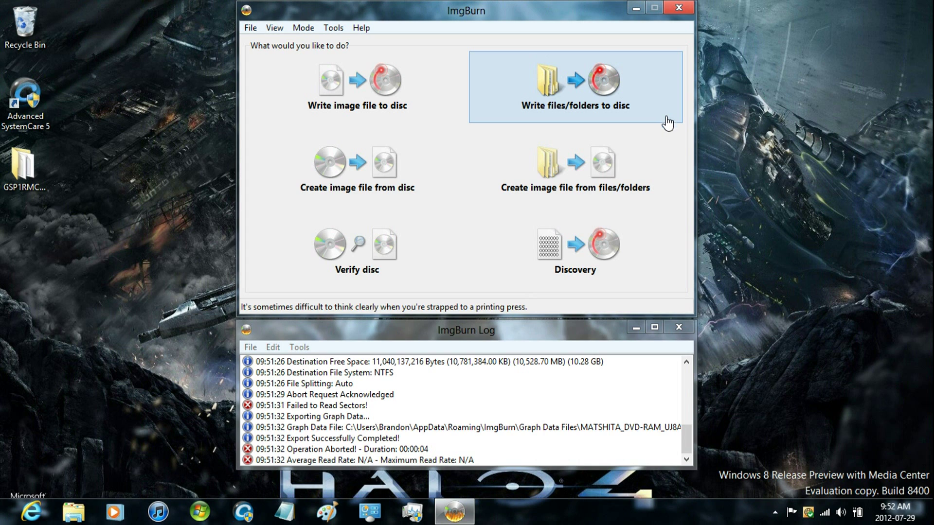
- Start Build mode with the desktop GSP1RMCULFRER_EN_DVD folder as the source
{"action": "left_click", "coordinate": [660, 160]}
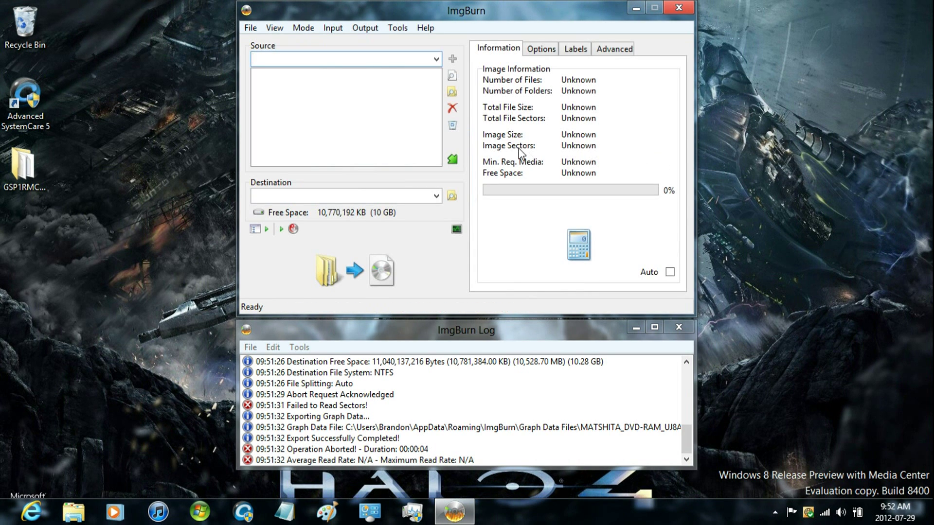
{"action": "left_click", "coordinate": [452, 92]}
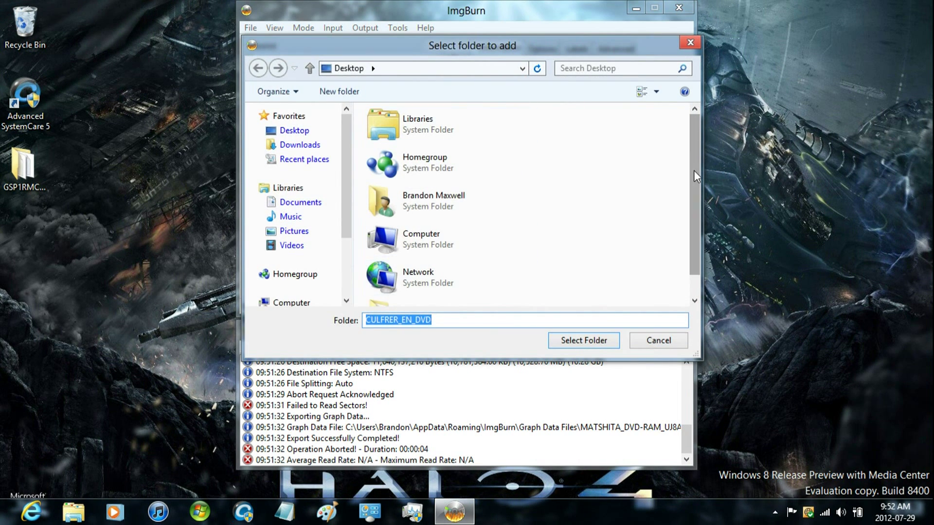
{"action": "left_click_drag", "start_coordinate": [695, 171], "coordinate": [695, 213]}
{"action": "left_click", "coordinate": [483, 286]}
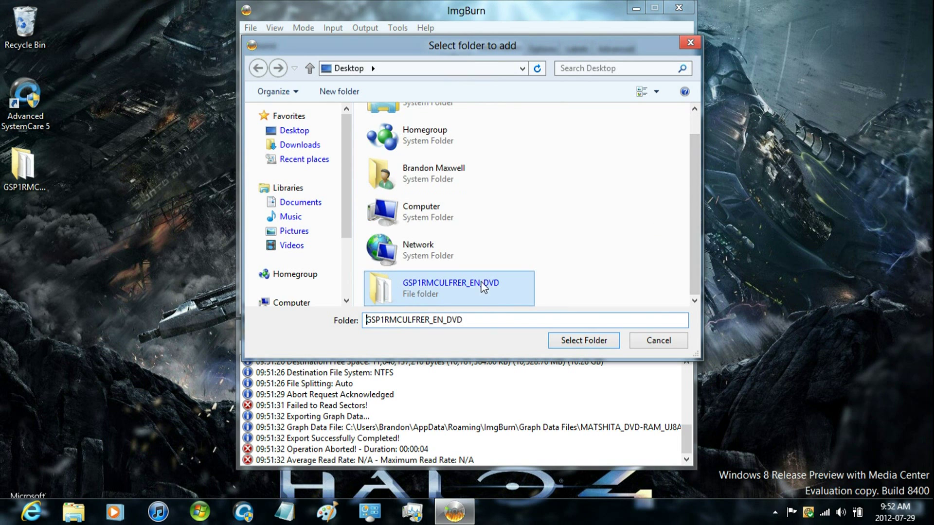
{"action": "left_click", "coordinate": [573, 339]}
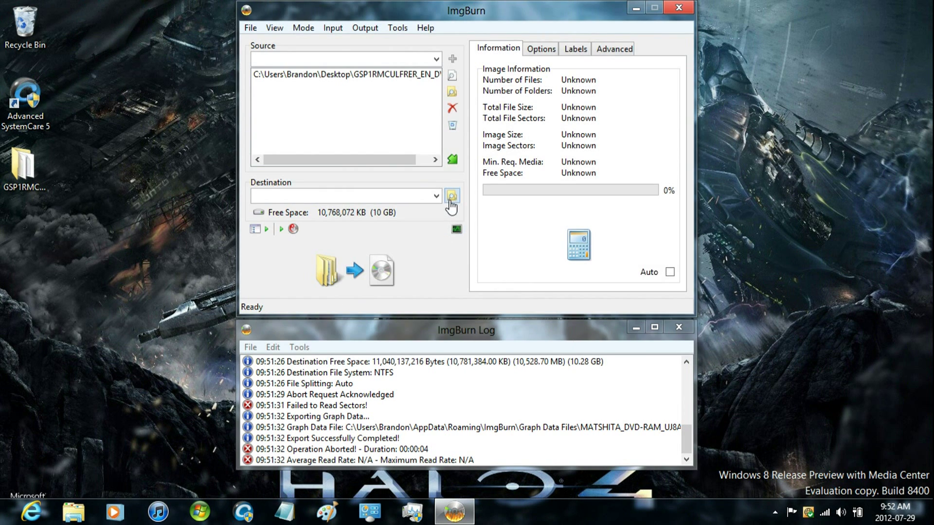
- Save the output GSP1RMCULFRER_EN_DVD ISO in Documents
{"action": "left_click", "coordinate": [451, 197]}
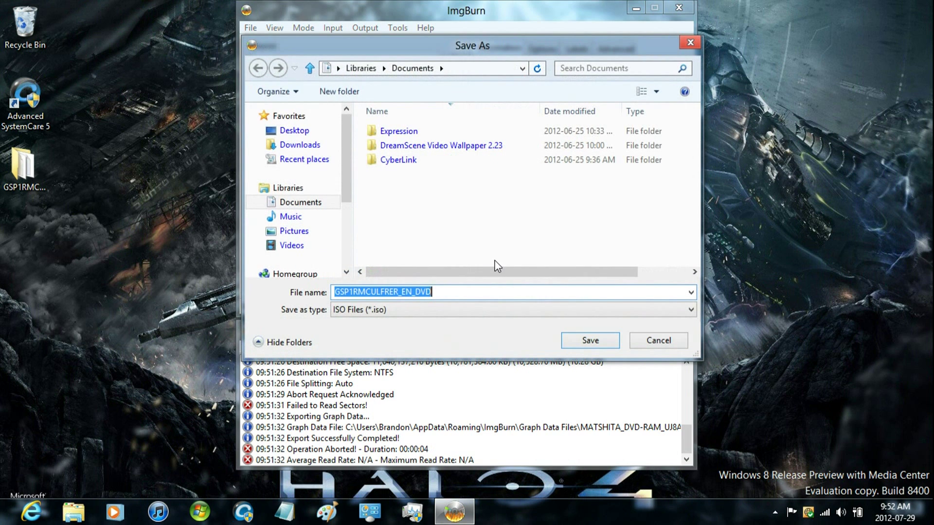
{"action": "left_click", "coordinate": [572, 340]}
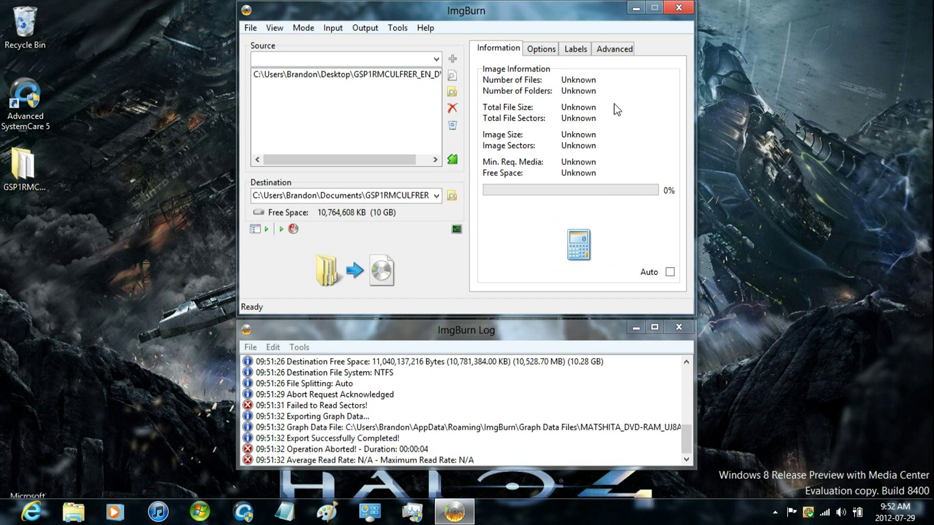
{"action": "left_click", "coordinate": [615, 50]}
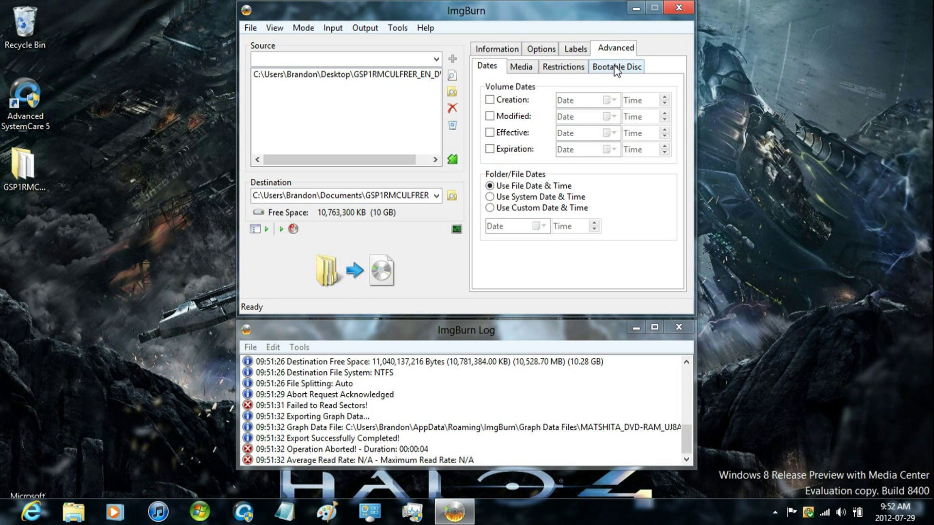
- Under Bootable Disc, make the image bootable with emulation type None (Custom)
{"action": "left_click", "coordinate": [616, 69]}
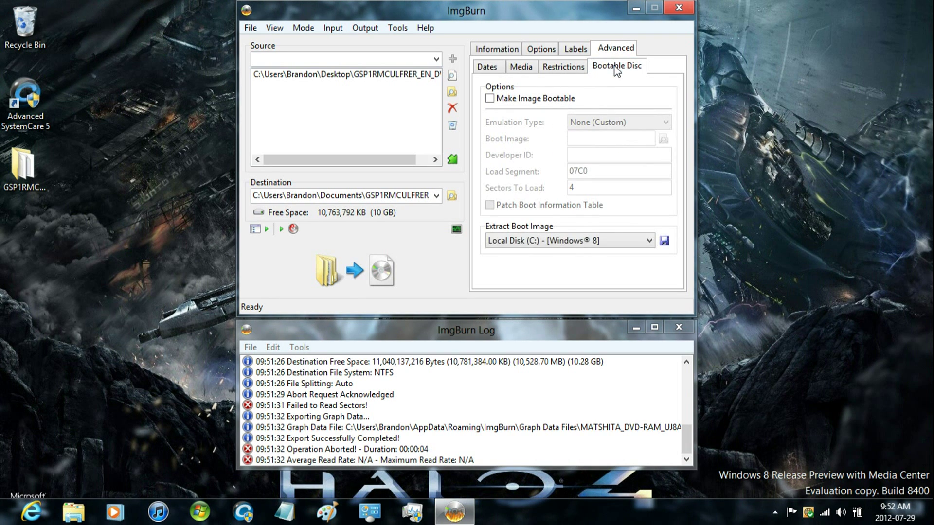
{"action": "left_click", "coordinate": [490, 99]}
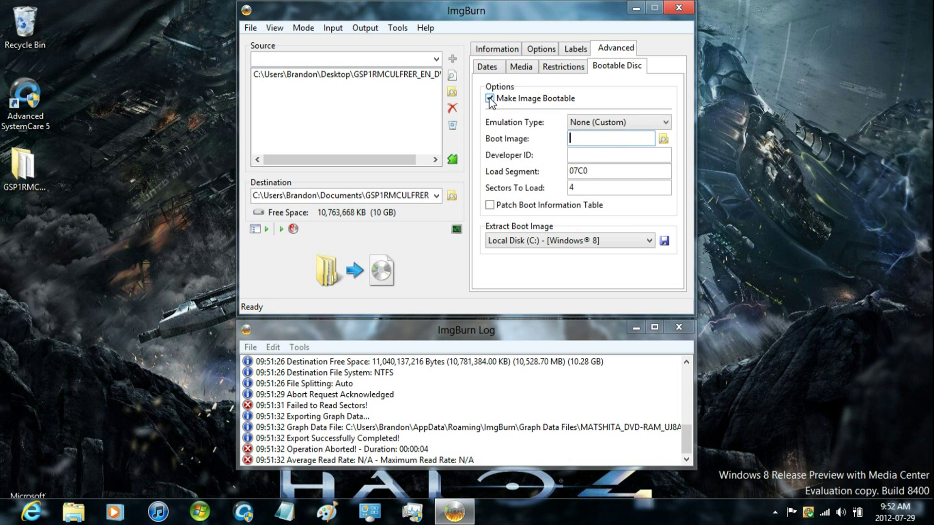
{"action": "left_click", "coordinate": [624, 125]}
{"action": "left_click", "coordinate": [608, 135]}
- Choose etfsboot from the GSP1RMCULFRER_EN_DVD boot folder on the desktop as the boot image
{"action": "left_click", "coordinate": [662, 142]}
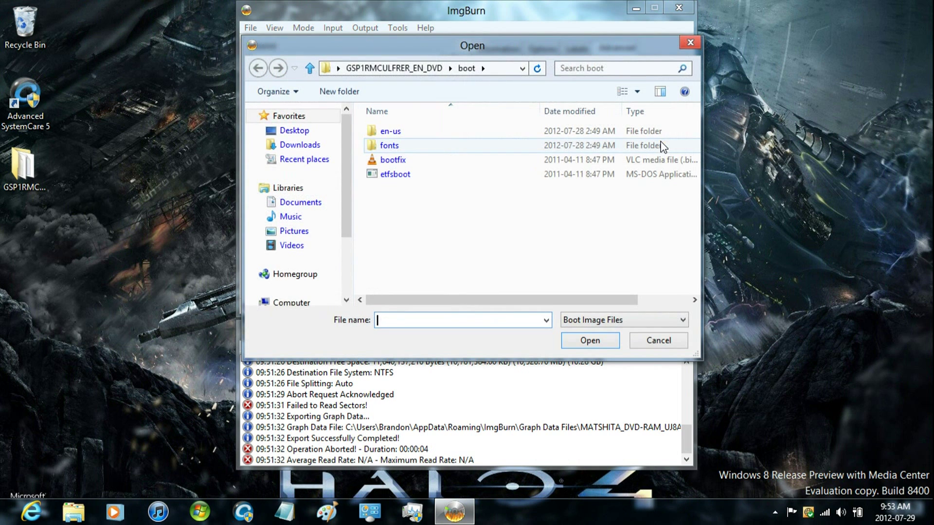
{"action": "left_click", "coordinate": [572, 174]}
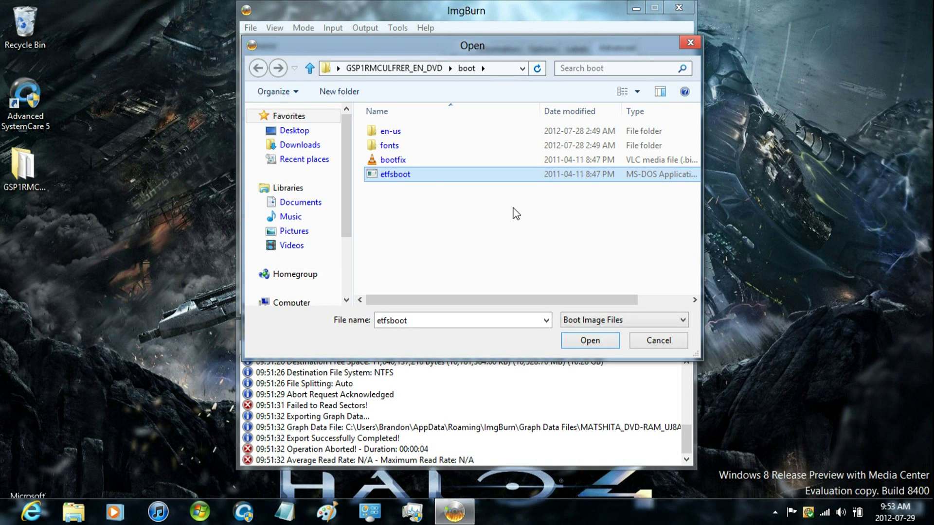
{"action": "left_click", "coordinate": [313, 130]}
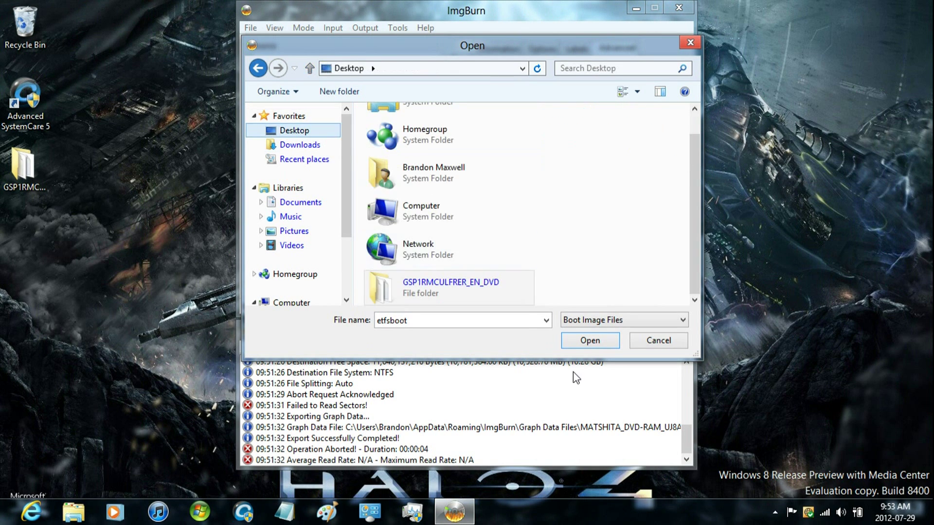
{"action": "left_click", "coordinate": [481, 283]}
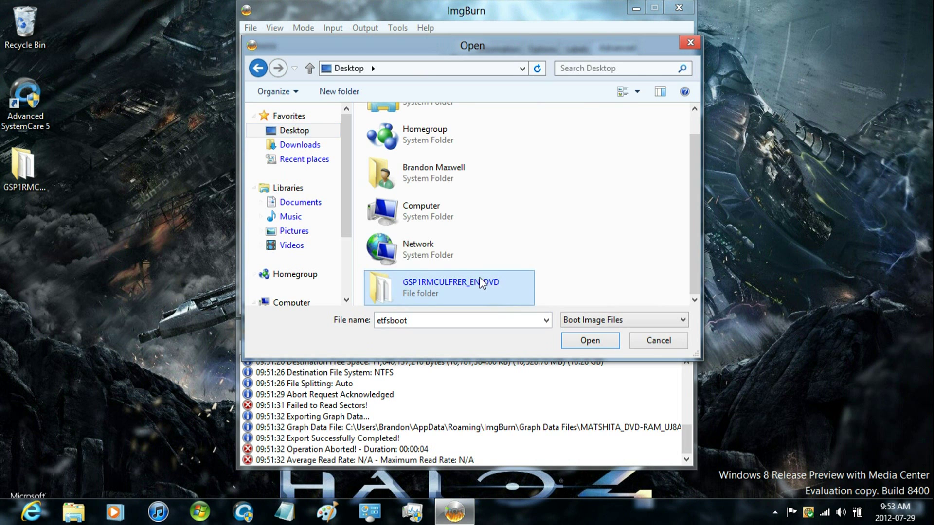
{"action": "double_click", "coordinate": [481, 283]}
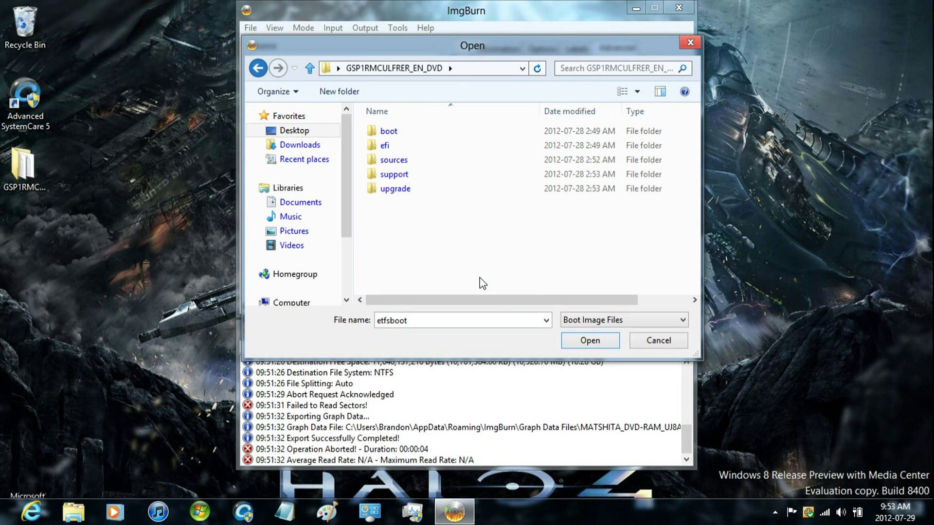
{"action": "key", "text": "Down"}
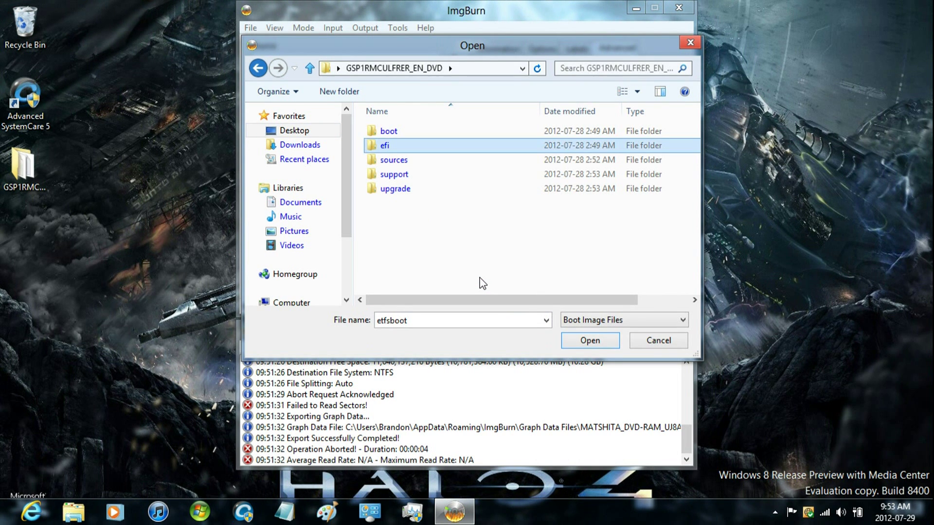
{"action": "key", "text": "Up"}
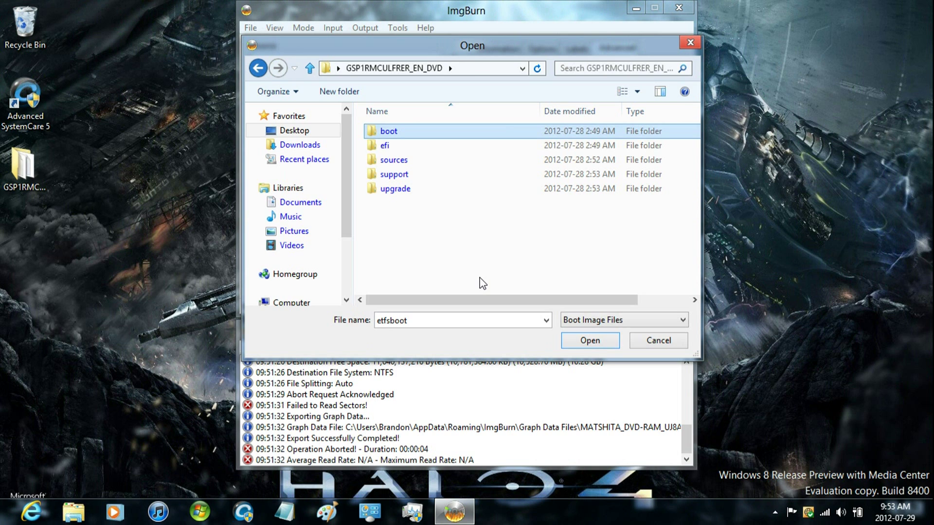
{"action": "key", "text": "Return"}
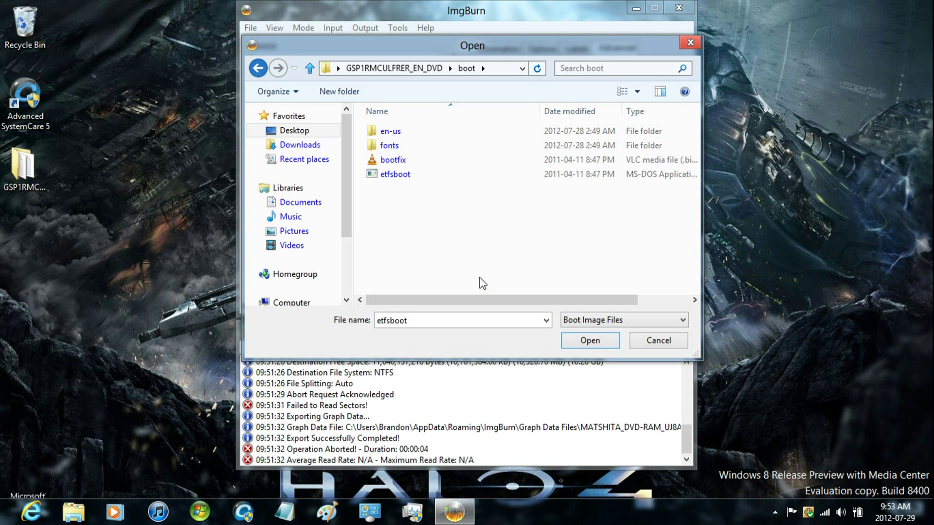
{"action": "key", "text": "Down"}
{"action": "key", "text": "Down"}
{"action": "key", "text": "Down"}
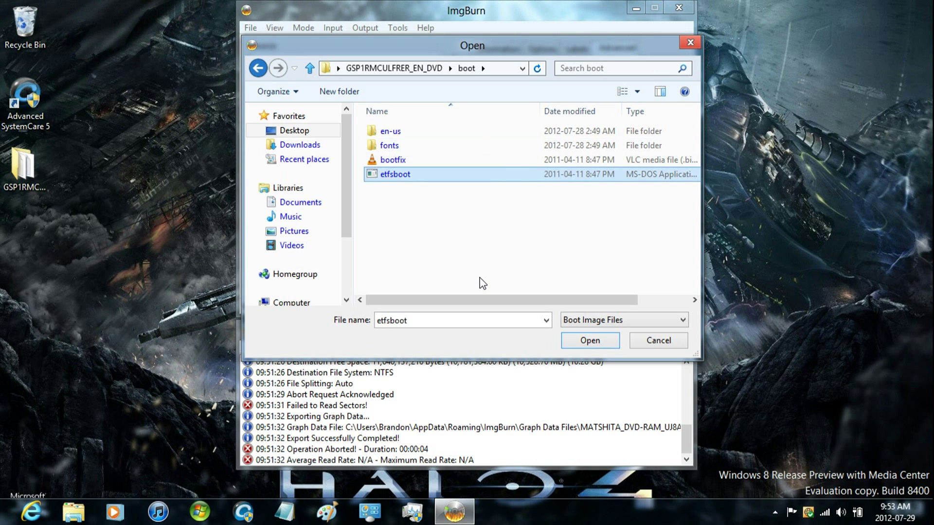
{"action": "key", "text": "Return"}
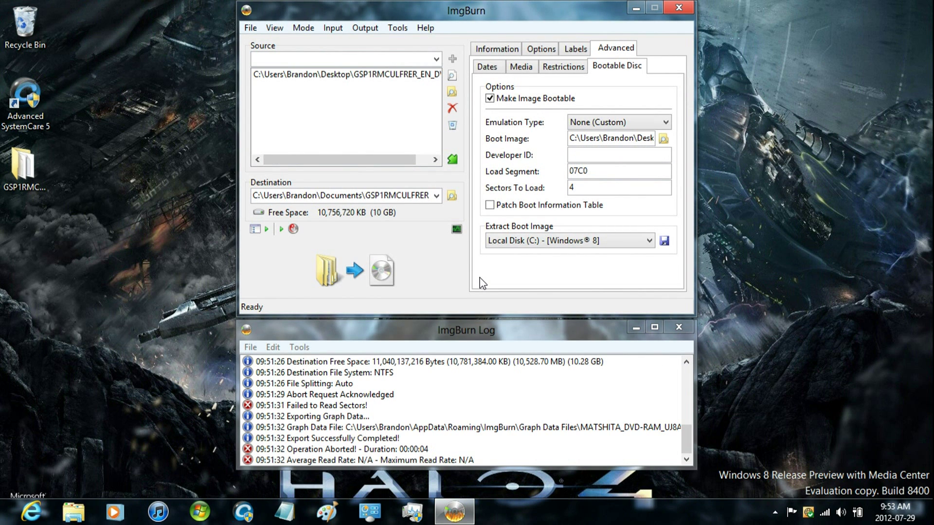
{"action": "left_click", "coordinate": [598, 176]}
{"action": "key", "text": "BackSpace"}
{"action": "type", "text": "8"}
{"action": "key", "text": "BackSpace"}
{"action": "type", "text": "4"}
{"action": "left_click", "coordinate": [639, 167]}
{"action": "left_click", "coordinate": [605, 155]}
- Build the image, accepting Sectors To Load of 8 and volume label GSP1RMCULFRER_EN_DVD
{"action": "left_click", "coordinate": [359, 279]}
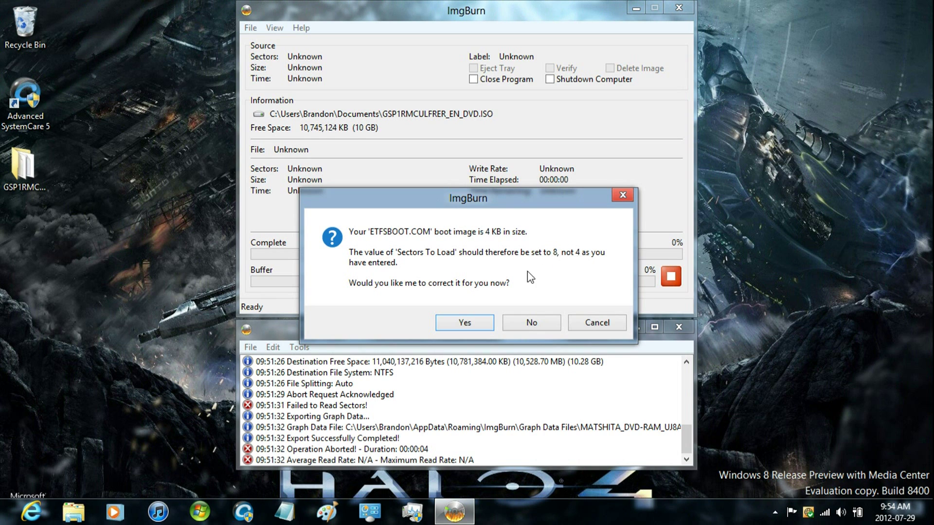
{"action": "left_click", "coordinate": [456, 321]}
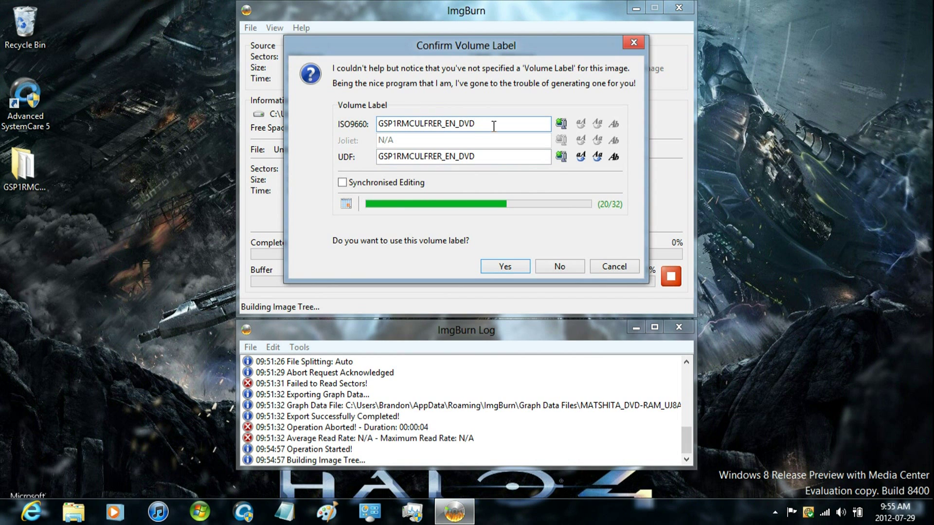
{"action": "left_click", "coordinate": [494, 157]}
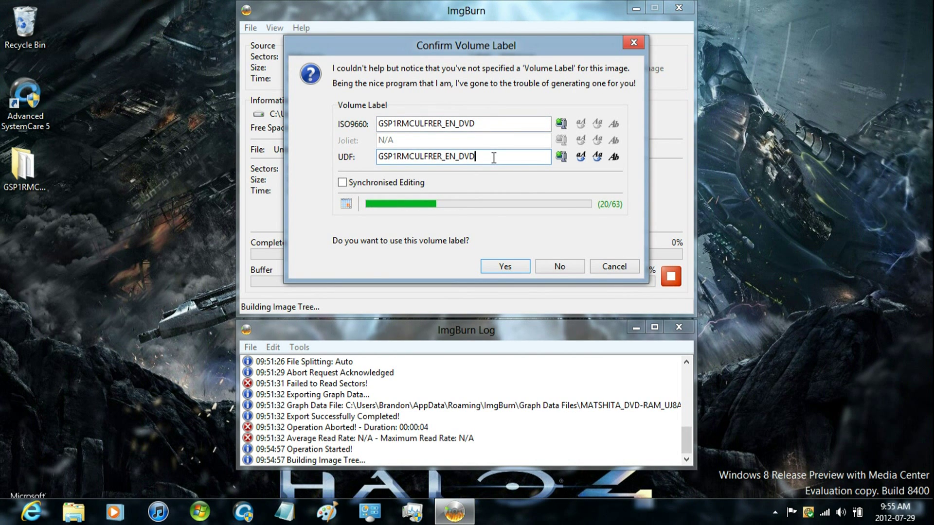
{"action": "left_click", "coordinate": [503, 266]}
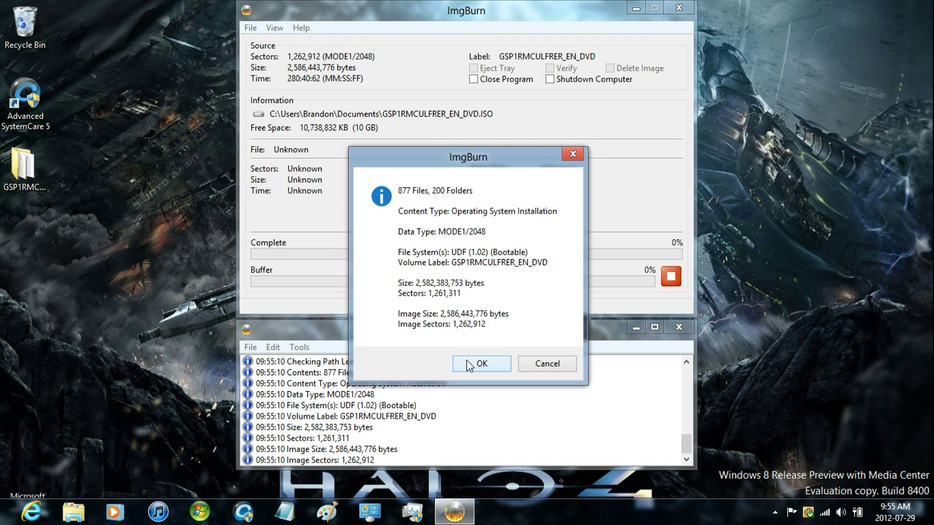
- Start writing the ISO, abort it, delete the incomplete file, and close ImgBurn
{"action": "left_click", "coordinate": [467, 363]}
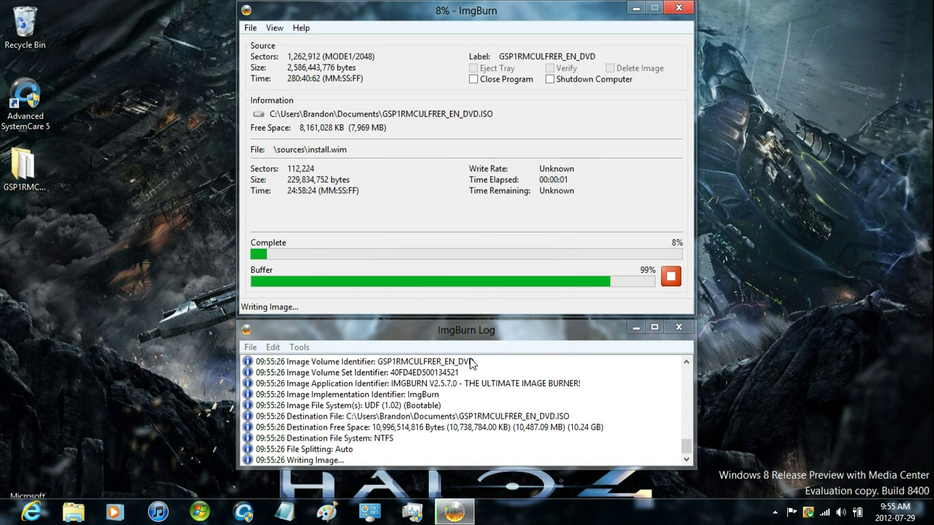
{"action": "left_click", "coordinate": [670, 284]}
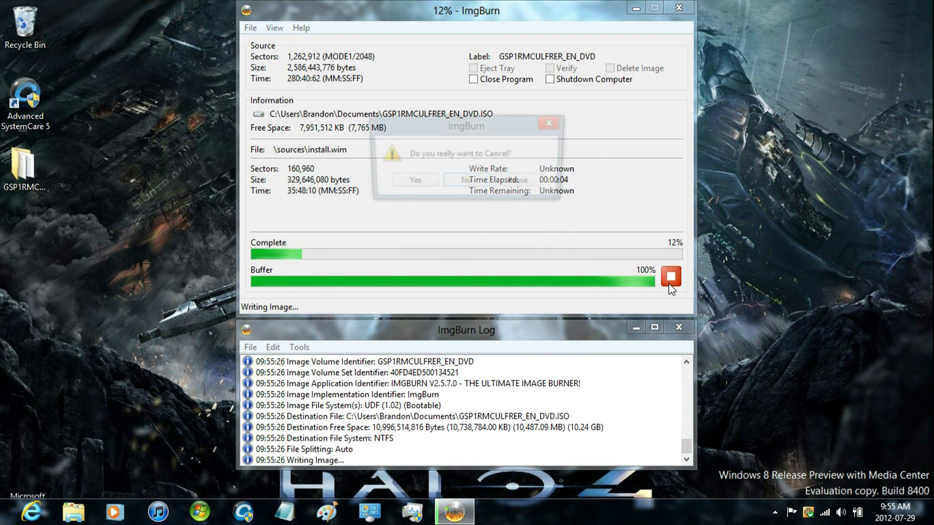
{"action": "left_click", "coordinate": [418, 185]}
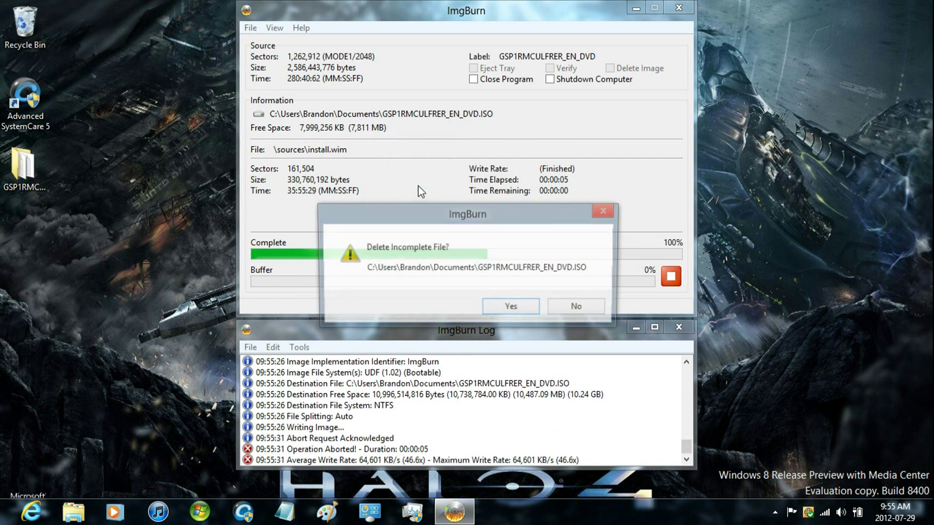
{"action": "left_click", "coordinate": [501, 308]}
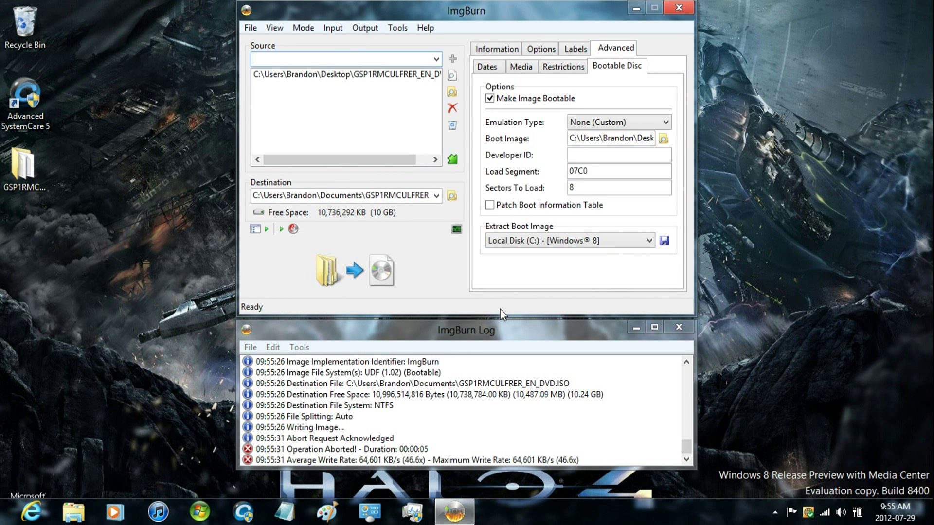
{"action": "left_click", "coordinate": [679, 8]}
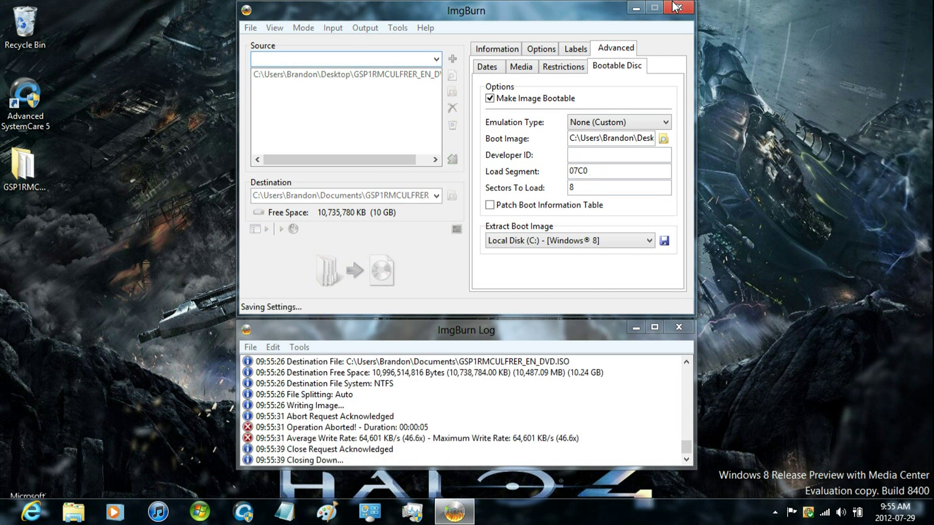